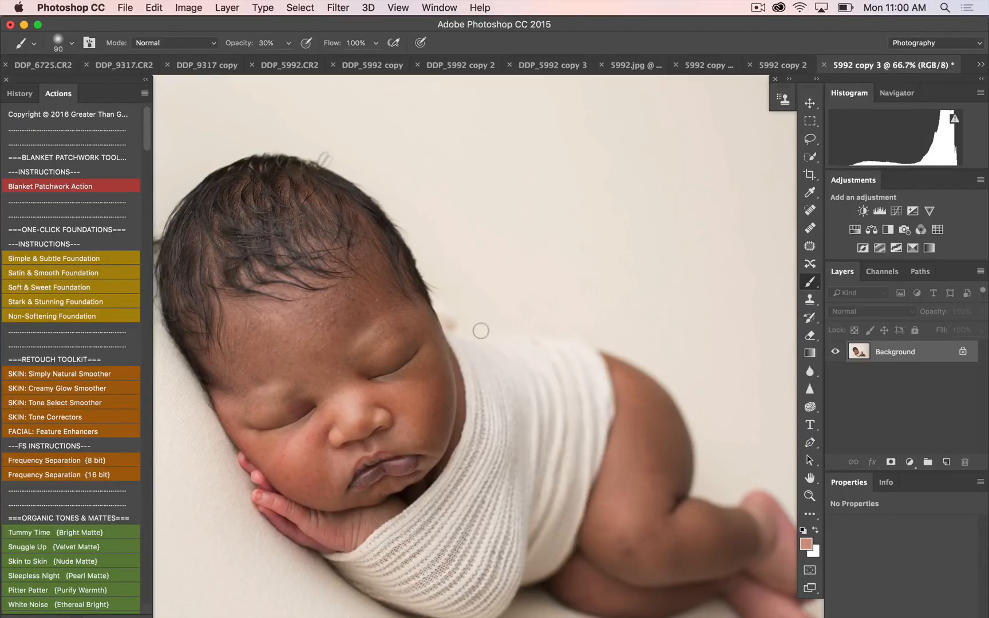
Step: Run the Frequency Separation {8 bit} action on the newborn photo
key(super+plus)
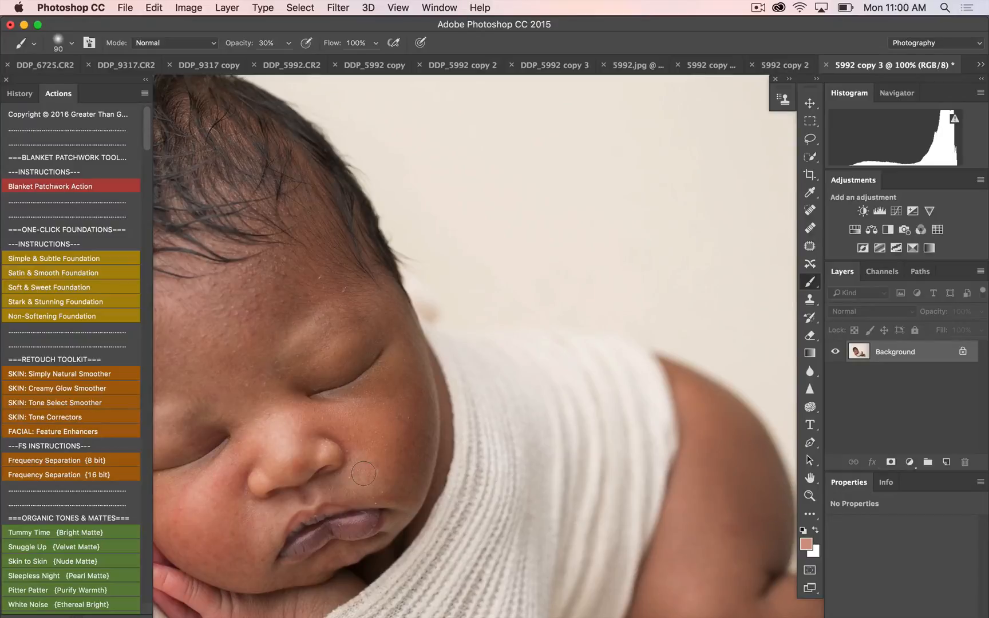
scroll(363, 473, left, 5)
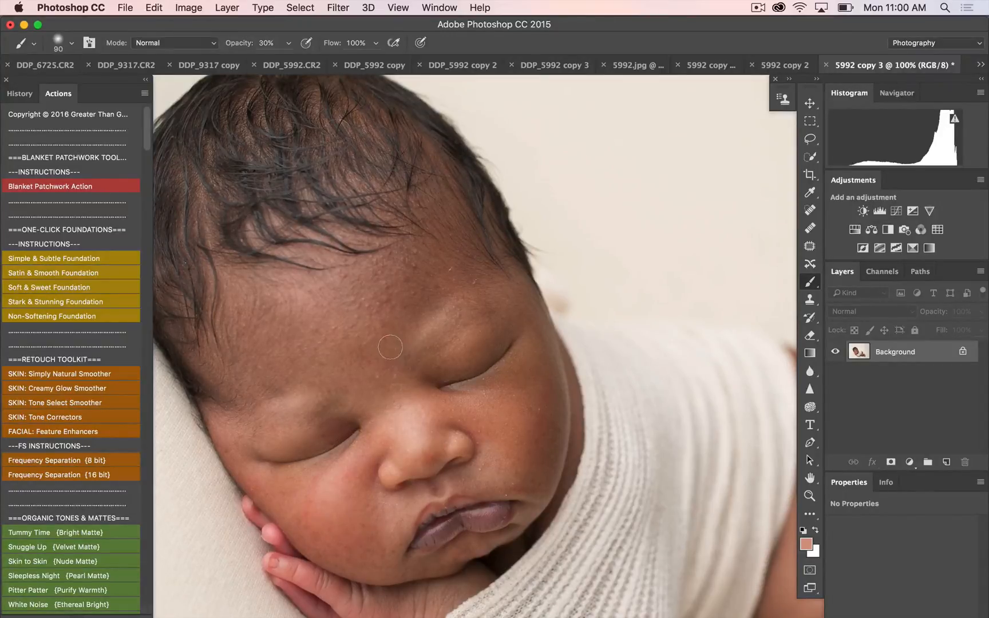
click(71, 461)
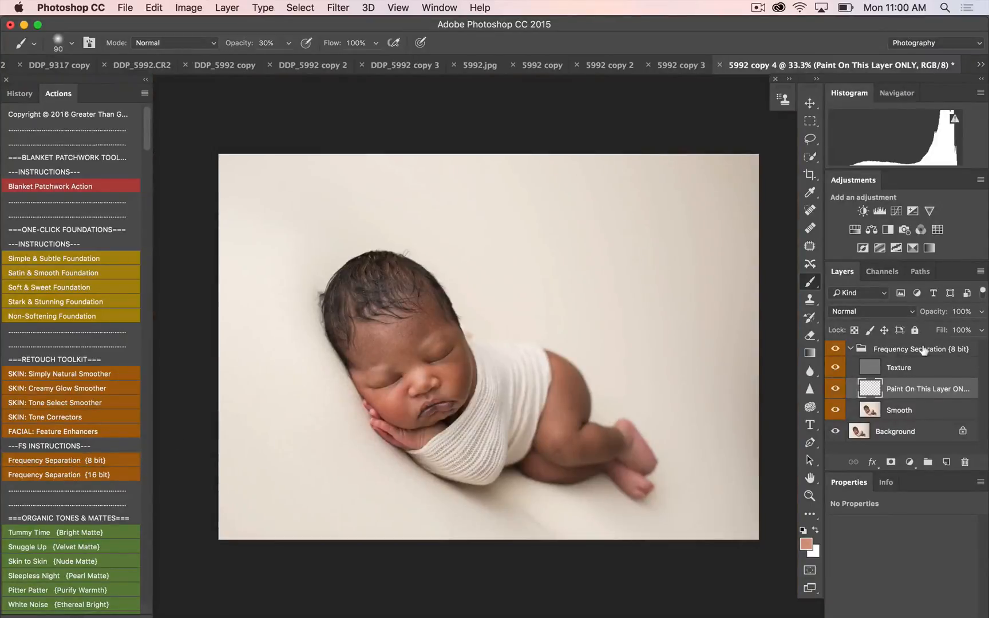
Step: Sample a forehead skin tone with the Eyedropper and keep its sampling source at Current & Below
key(super+plus)
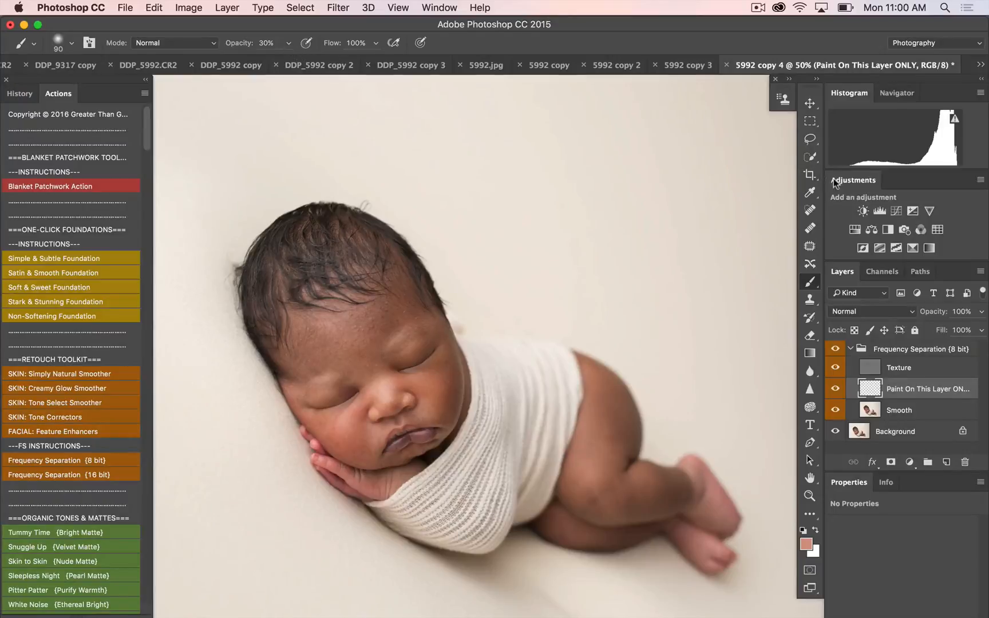
click(810, 193)
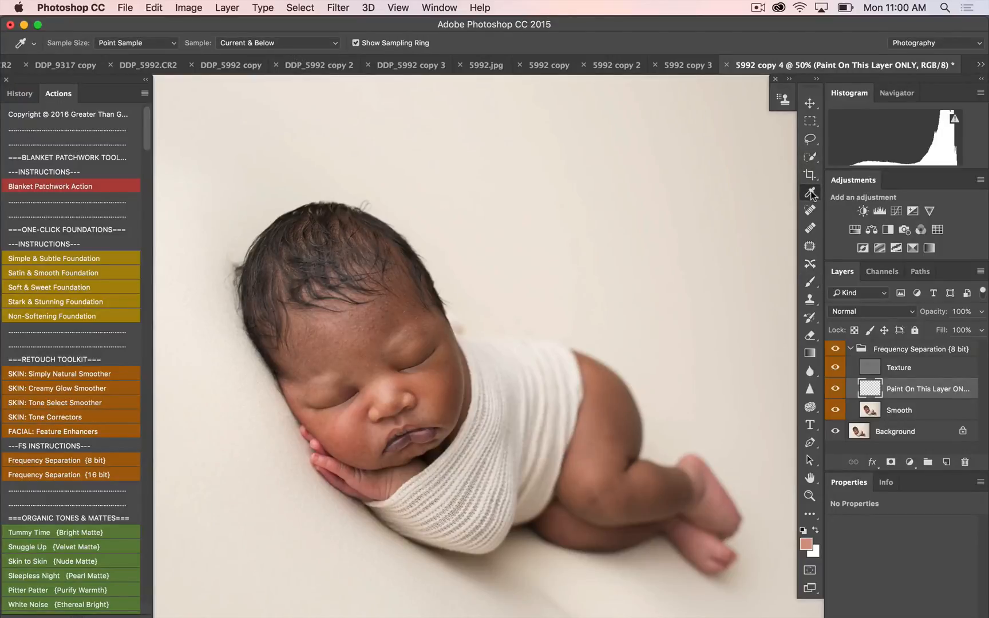
click(370, 350)
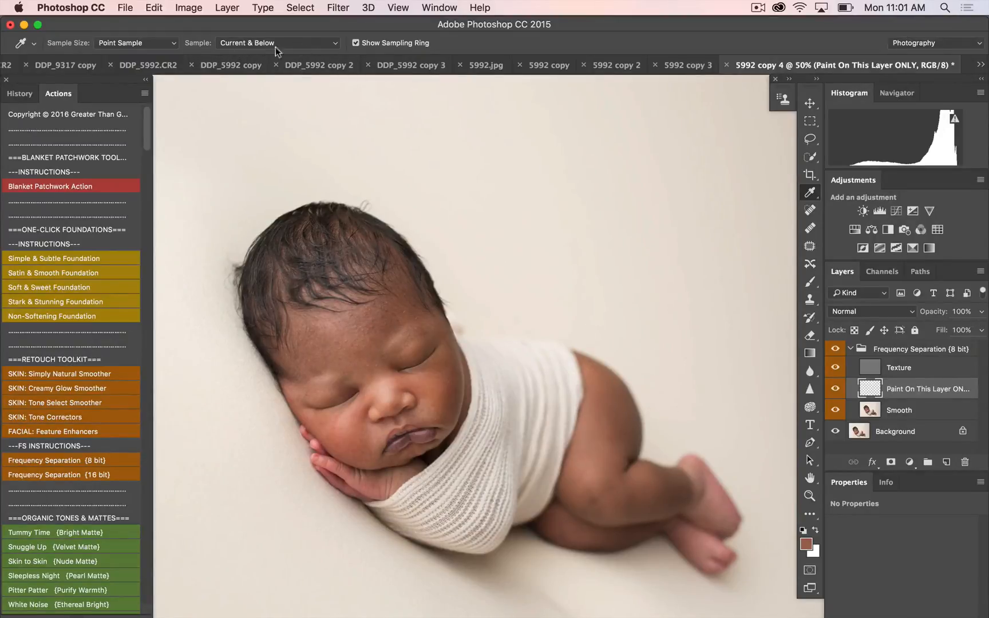
click(222, 46)
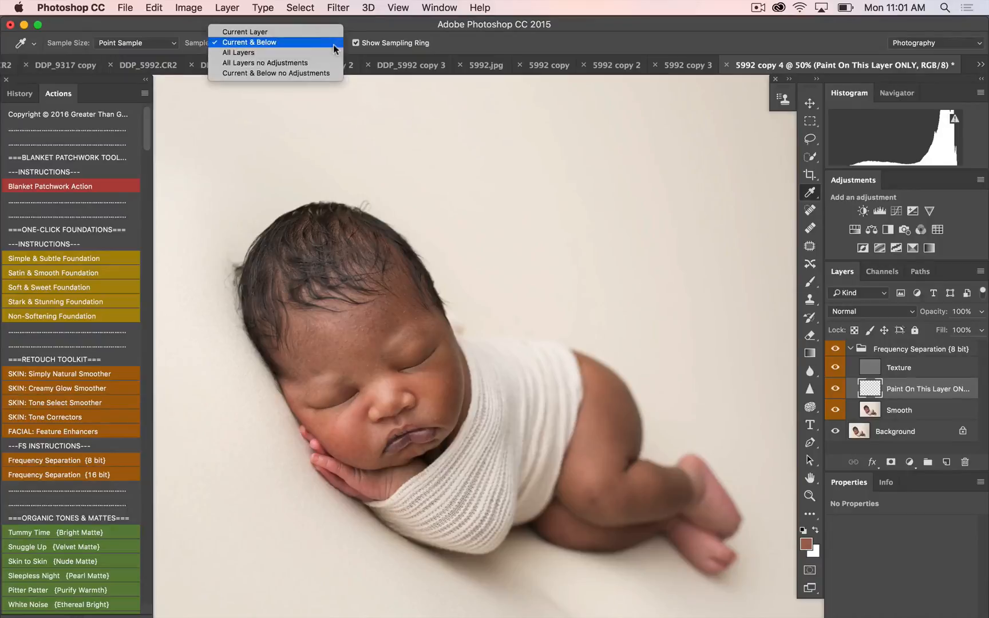
click(267, 46)
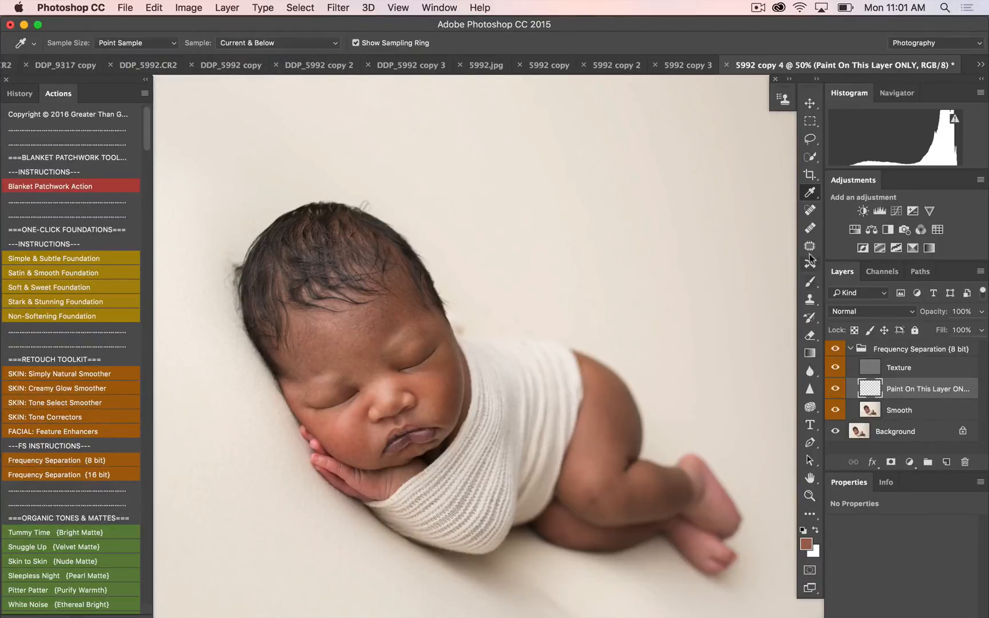
Step: Blend the forehead's uneven skin tones on the paint layer with sampled colours and a 175-pixel brush at 30% opacity
click(810, 281)
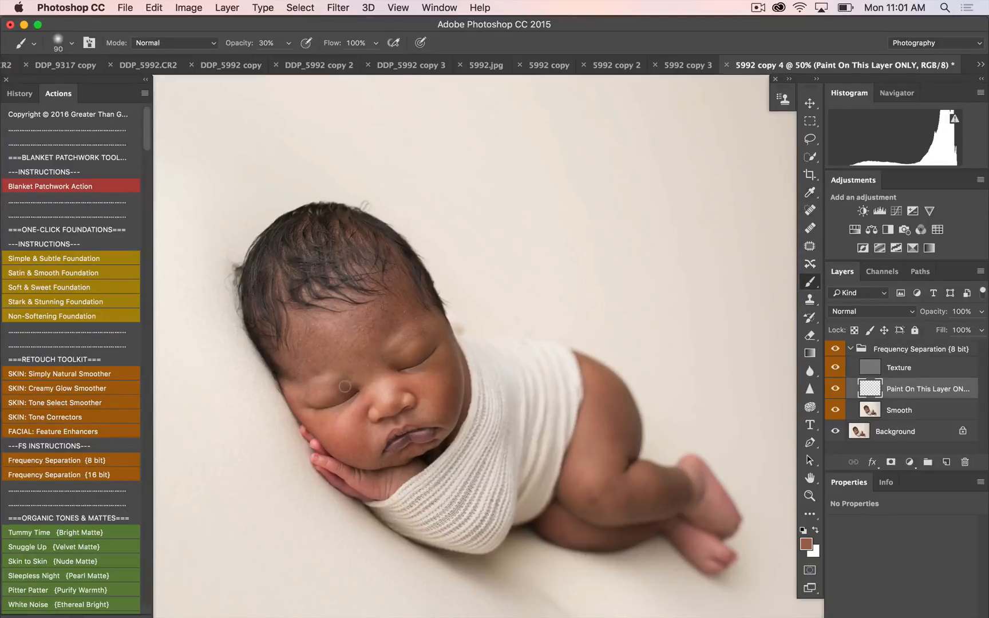
key(super+plus)
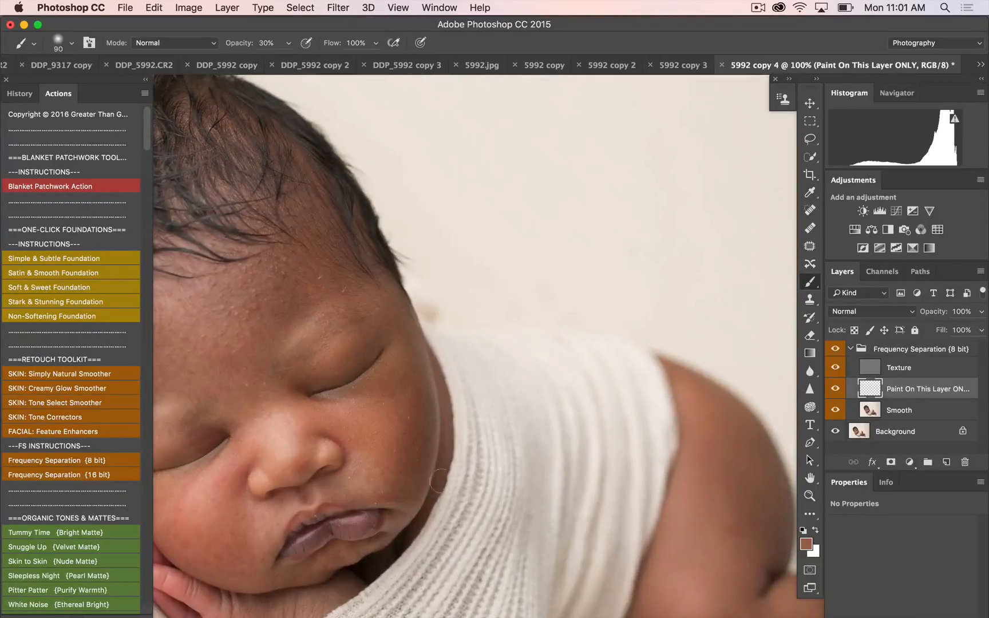
drag(480, 554, 449, 443)
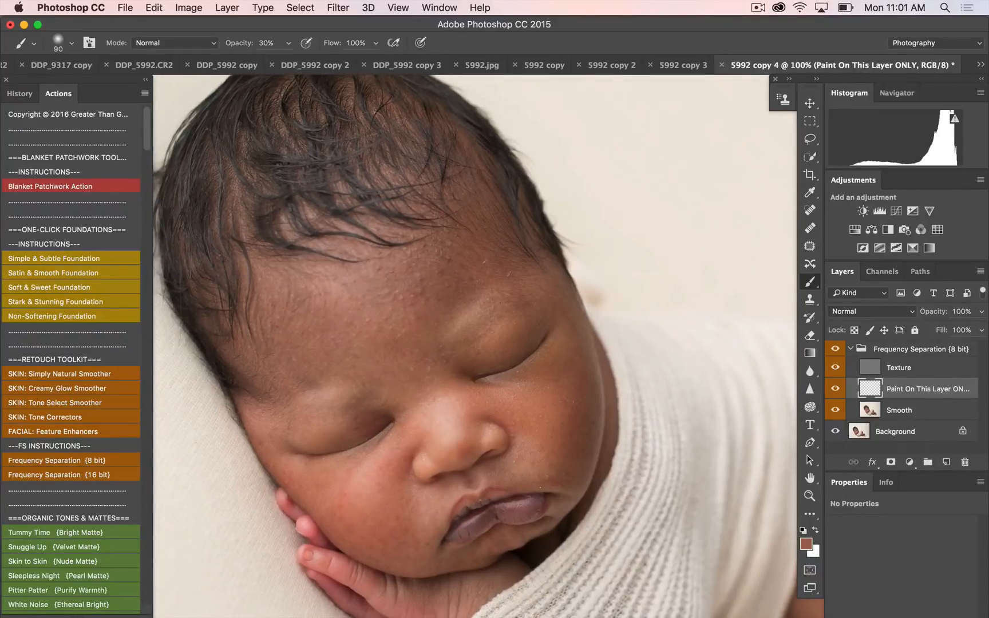
alt+click(370, 282)
alt+click(371, 284)
key(bracketright)
alt+click(465, 261)
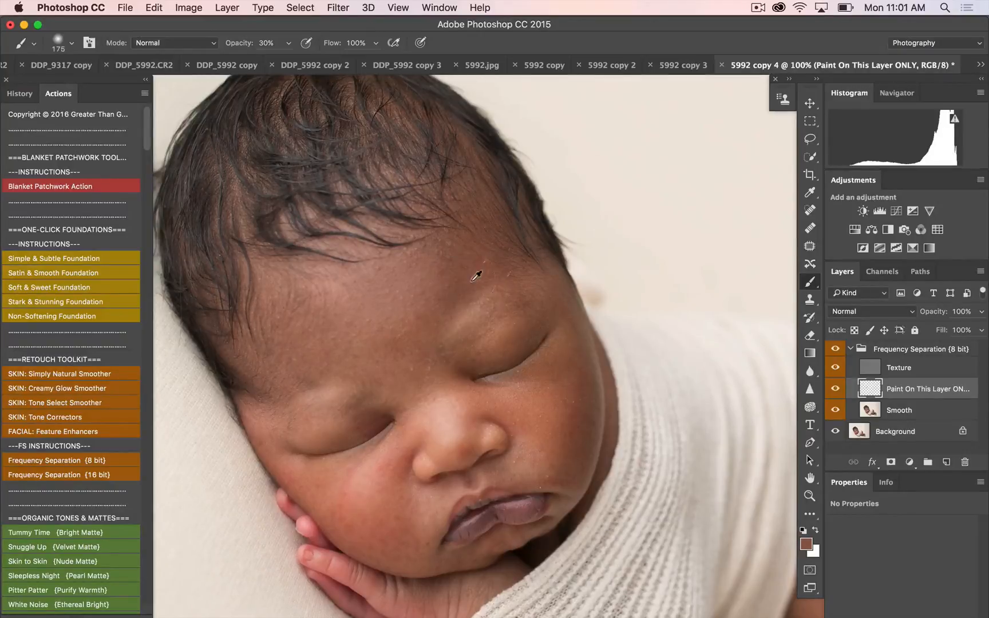
drag(472, 279, 448, 305)
alt+click(430, 314)
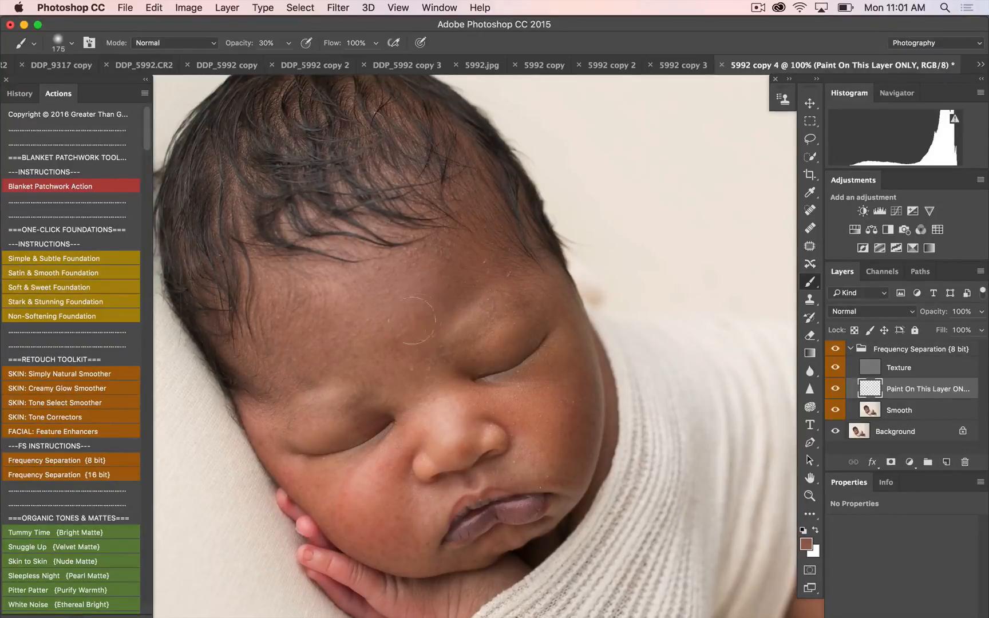
alt+click(370, 355)
alt+click(390, 373)
Step: Even out the skin under the eye nearest the hands with sampled tones and a 70-pixel brush
alt+click(343, 436)
key(bracketleft)
key(bracketleft)
key(bracketleft)
key(bracketleft)
key(bracketleft)
key(bracketleft)
alt+click(273, 451)
alt+click(311, 481)
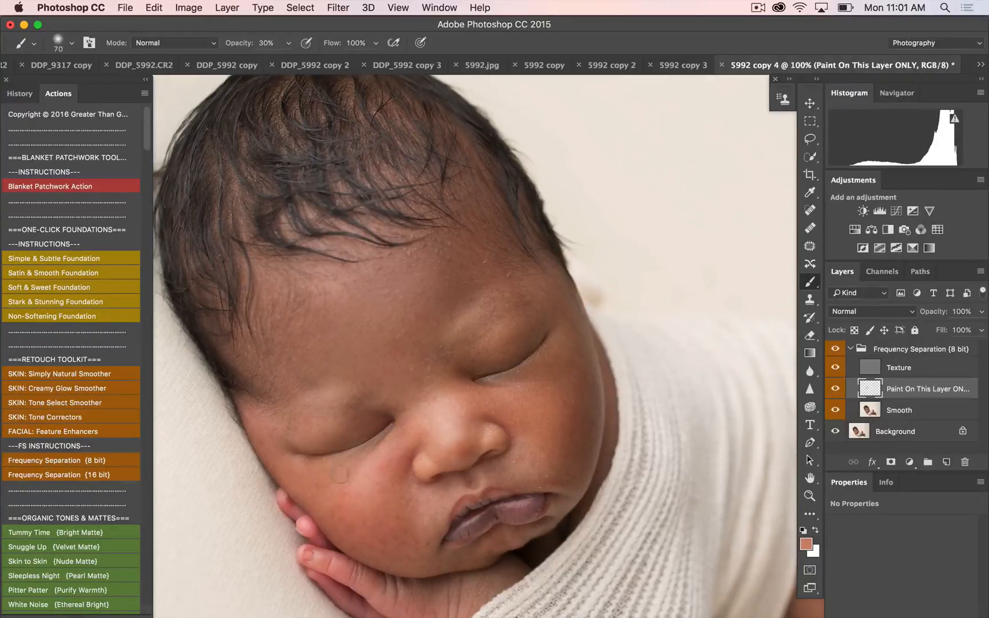
drag(364, 470, 384, 459)
Step: Soften the redness on the cheek resting on the hands with nearby sampled tones and a 125-pixel brush
alt+click(362, 499)
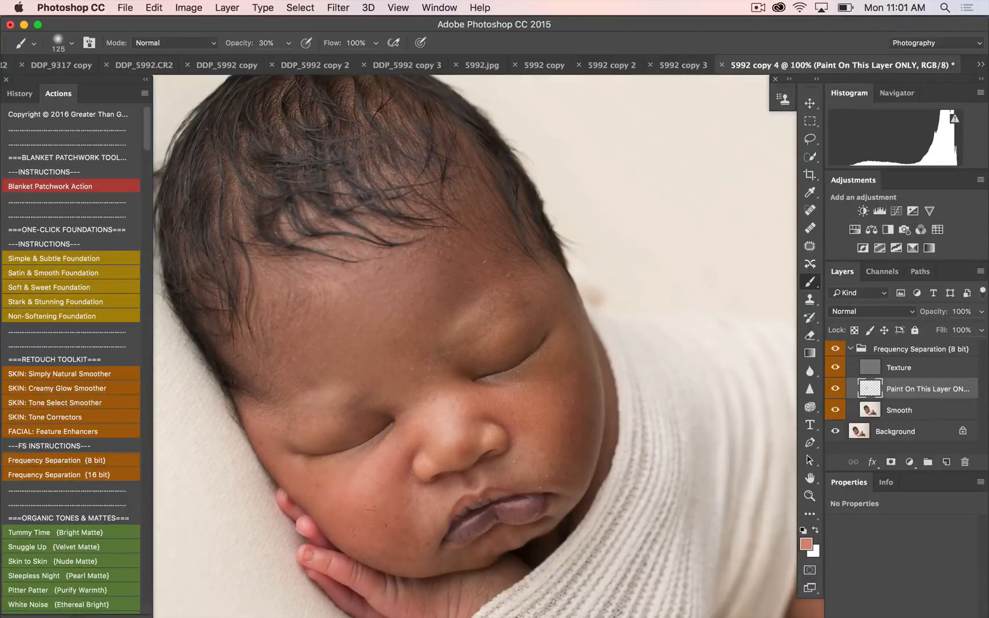
alt+click(370, 514)
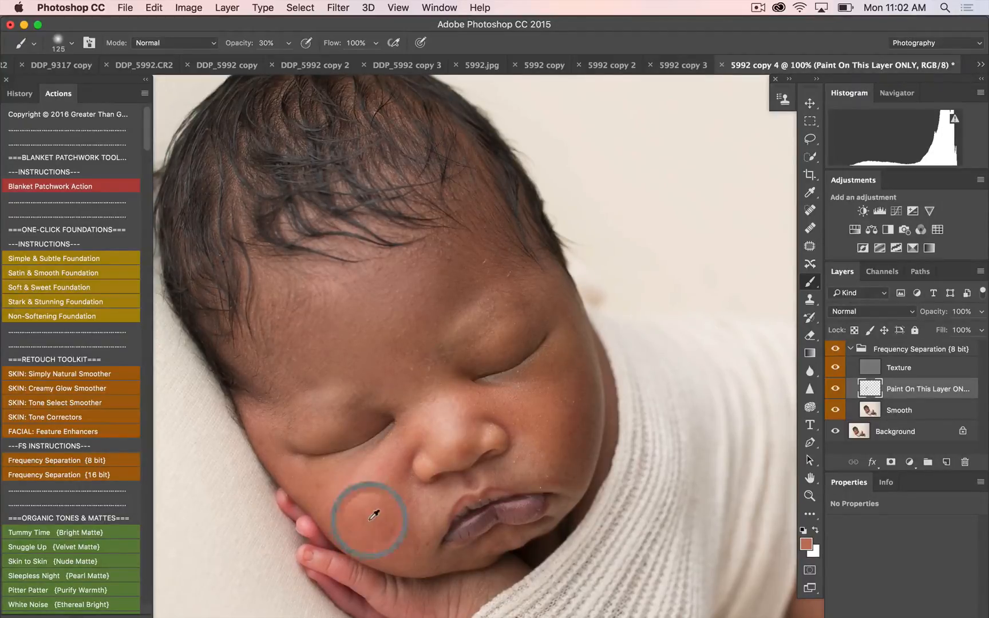
drag(398, 548, 412, 540)
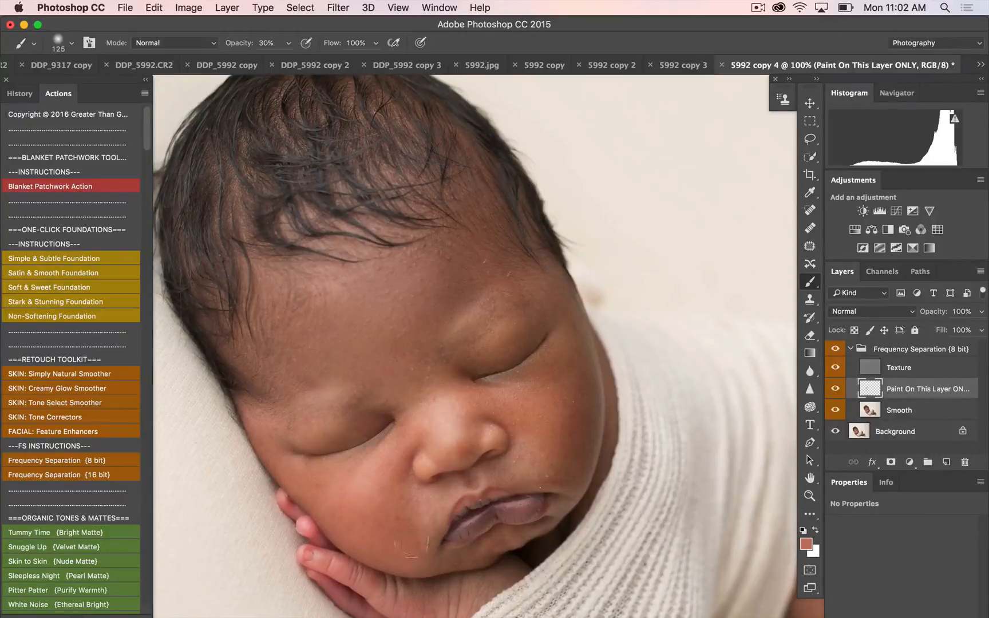
alt+click(395, 524)
alt+click(419, 514)
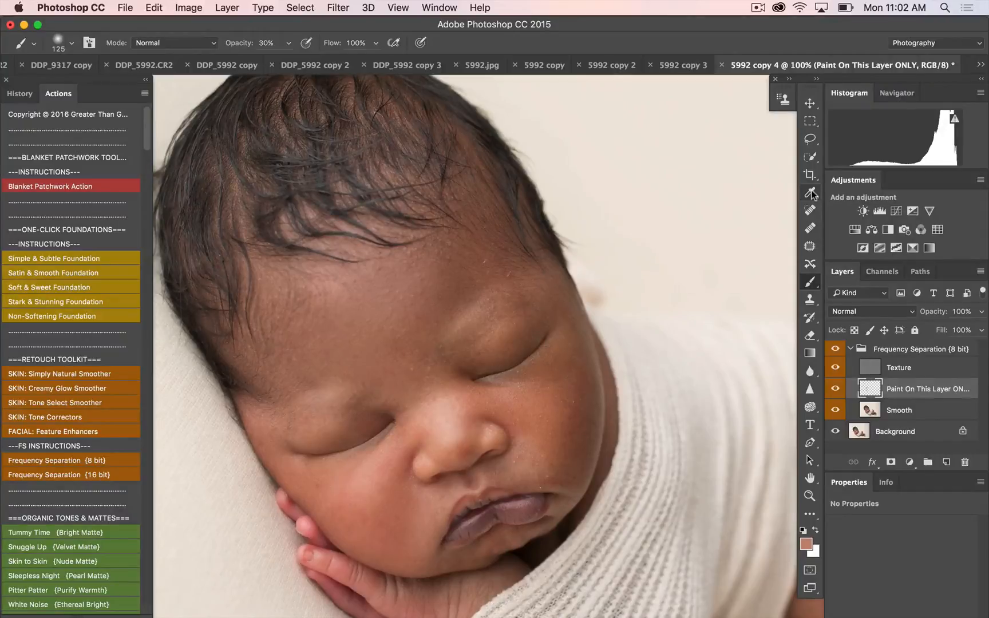
alt+click(378, 526)
Step: Blend the skin tones along the chin and below the lips with sampled colours and an 80-pixel brush
alt+click(426, 559)
key(bracketleft)
key(bracketleft)
key(bracketleft)
alt+click(423, 567)
drag(473, 551, 419, 564)
alt+click(477, 550)
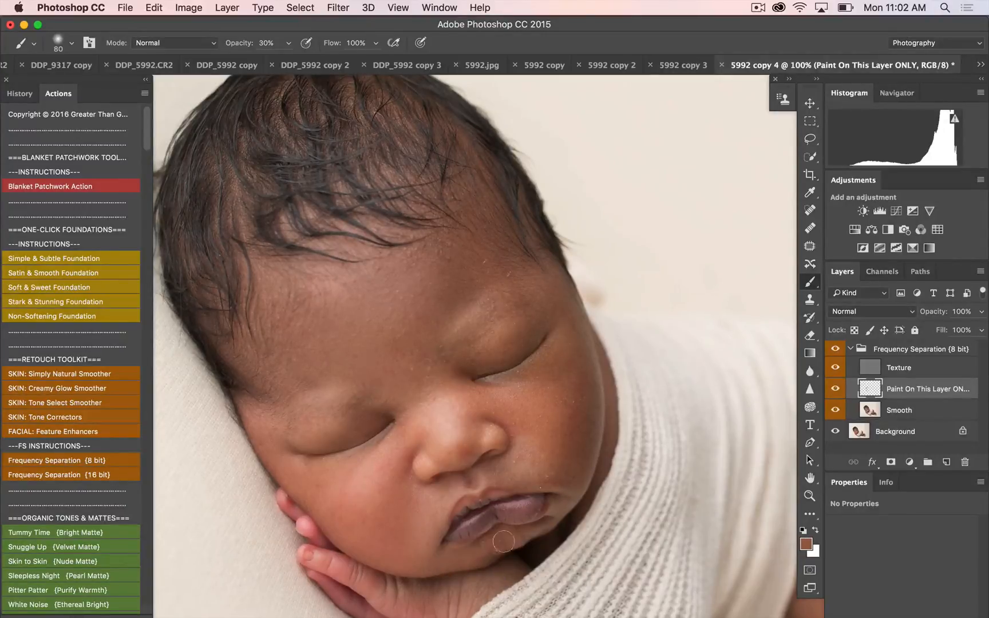
alt+click(482, 550)
Step: Smooth the tones on the cheek nearest the wrap with sampled colours, enlarging the brush to 125 pixels
key(bracketleft)
key(bracketleft)
key(bracketleft)
alt+click(538, 463)
alt+click(568, 401)
key(bracketright)
key(bracketright)
key(bracketright)
key(bracketright)
key(bracketright)
key(bracketright)
alt+click(557, 433)
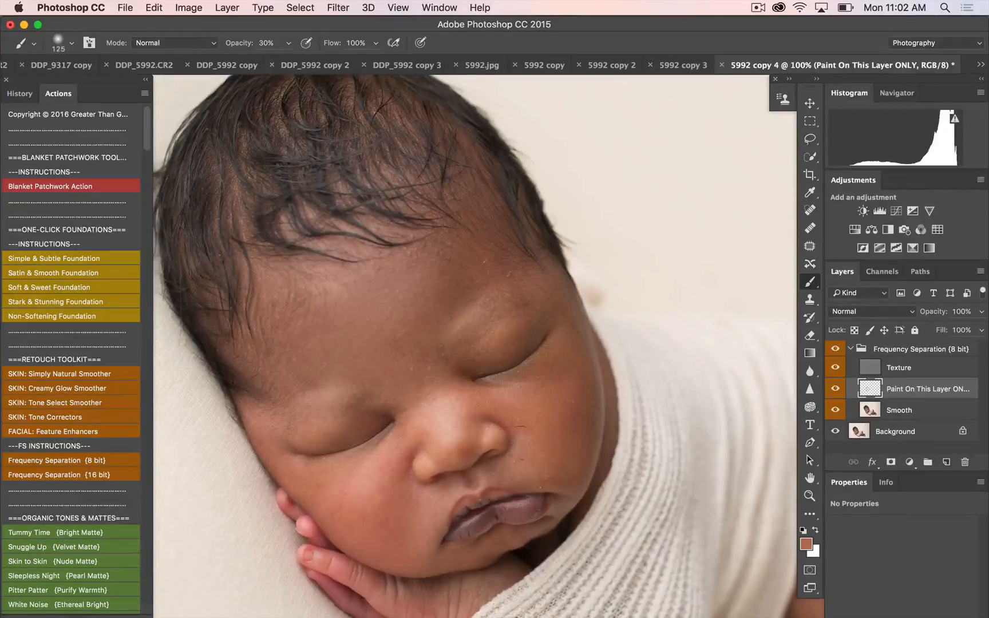
Step: Paint sampled skin tones over the nose bridge, the area between the brows and the skin above the upper lip
alt+click(456, 417)
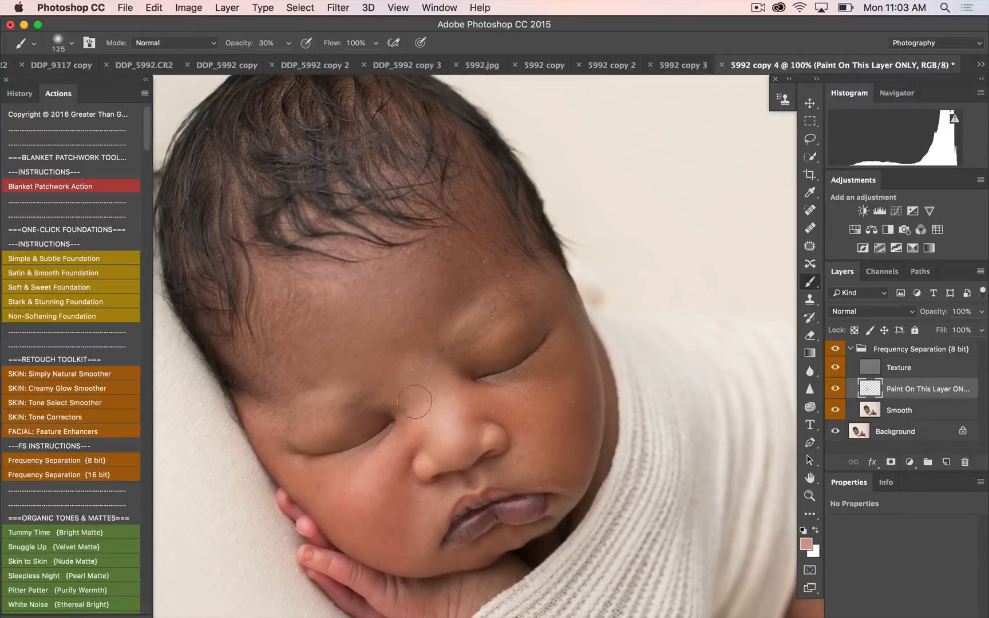
alt+click(432, 326)
alt+click(415, 435)
alt+click(423, 502)
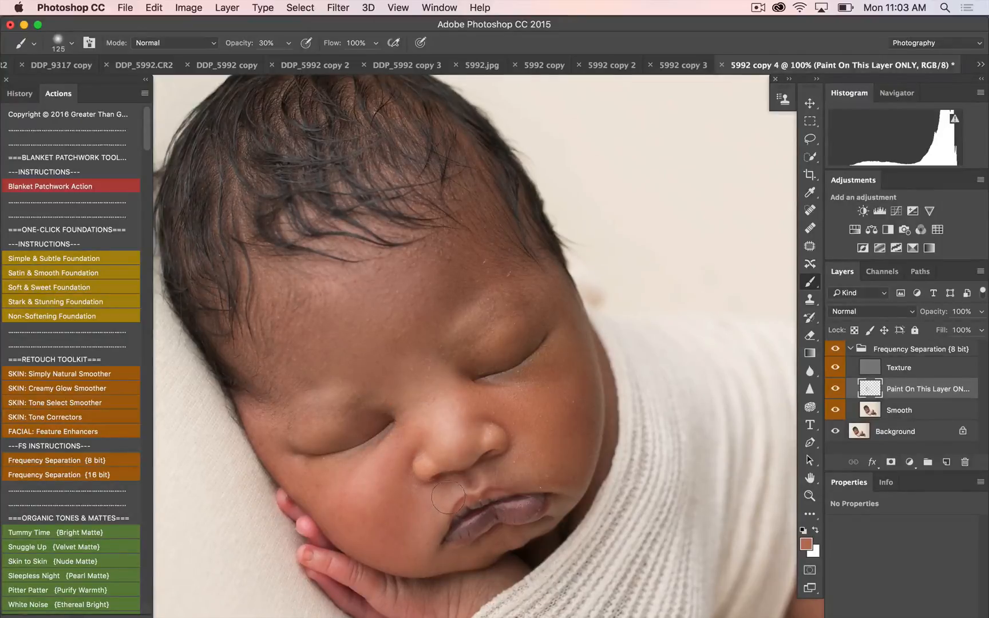
alt+click(448, 497)
Step: Refine the remaining uneven tones across both cheeks, the eyelids and the chin with sampled colours and the 125-pixel brush
alt+click(543, 449)
alt+click(565, 473)
alt+click(560, 510)
alt+click(368, 518)
alt+click(331, 436)
alt+click(500, 337)
alt+click(576, 327)
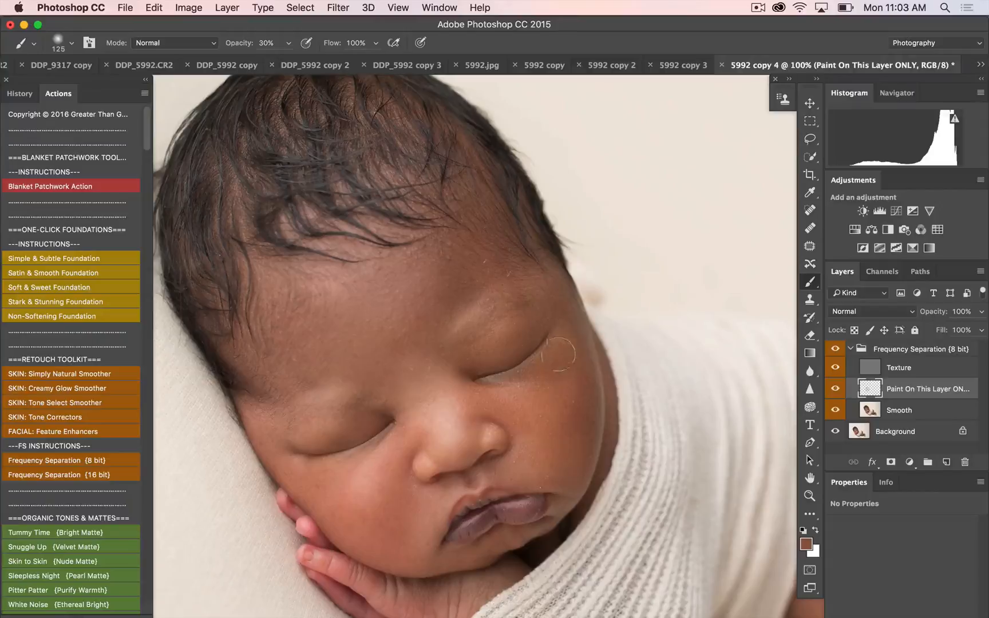
alt+click(512, 405)
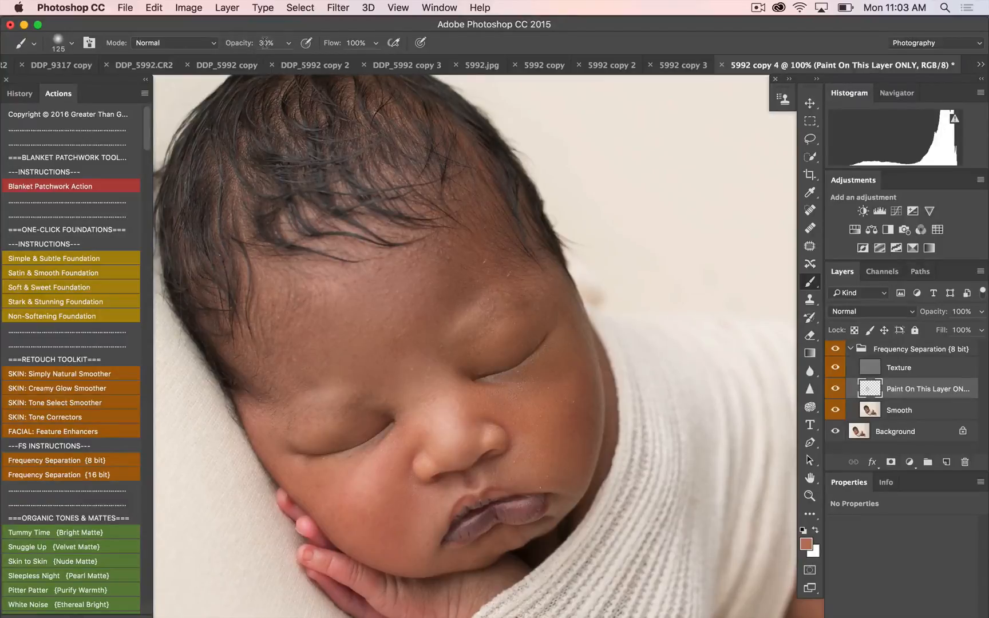
alt+click(422, 560)
drag(478, 558, 471, 558)
Step: Toggle the Frequency Separation {8 bit} group's visibility to compare the face before and after painting
click(835, 350)
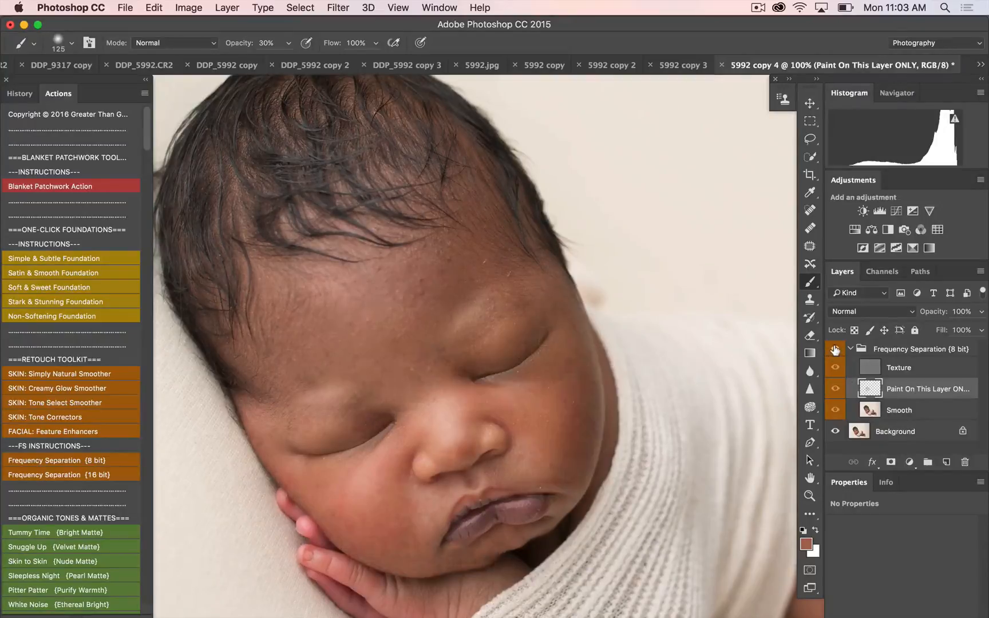
click(835, 350)
click(834, 350)
click(834, 350)
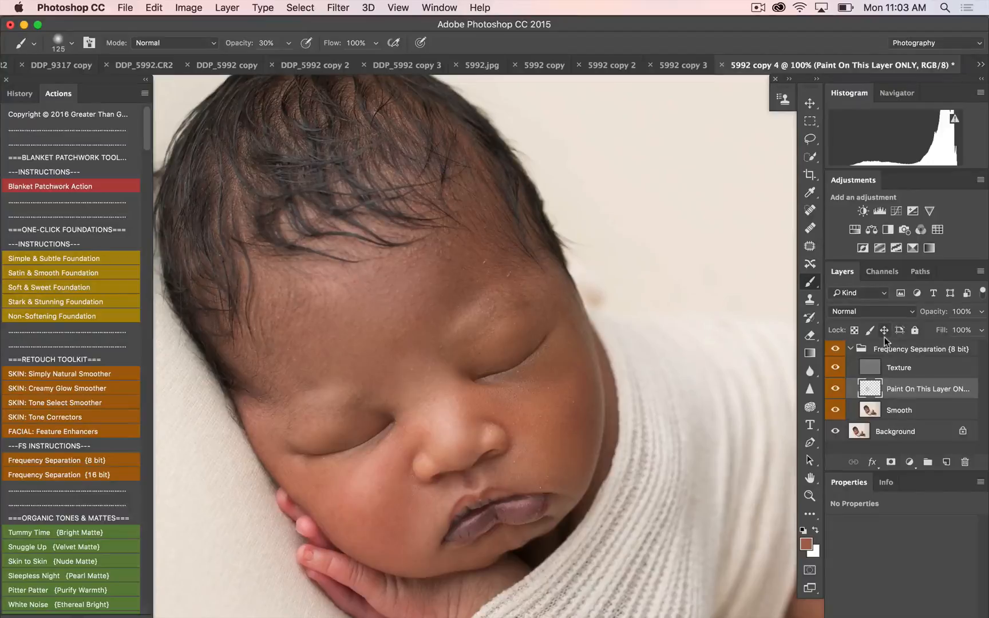
Step: Lower the opacity of the Frequency Separation {8 bit} group to 72%
key(super+minus)
key(super+minus)
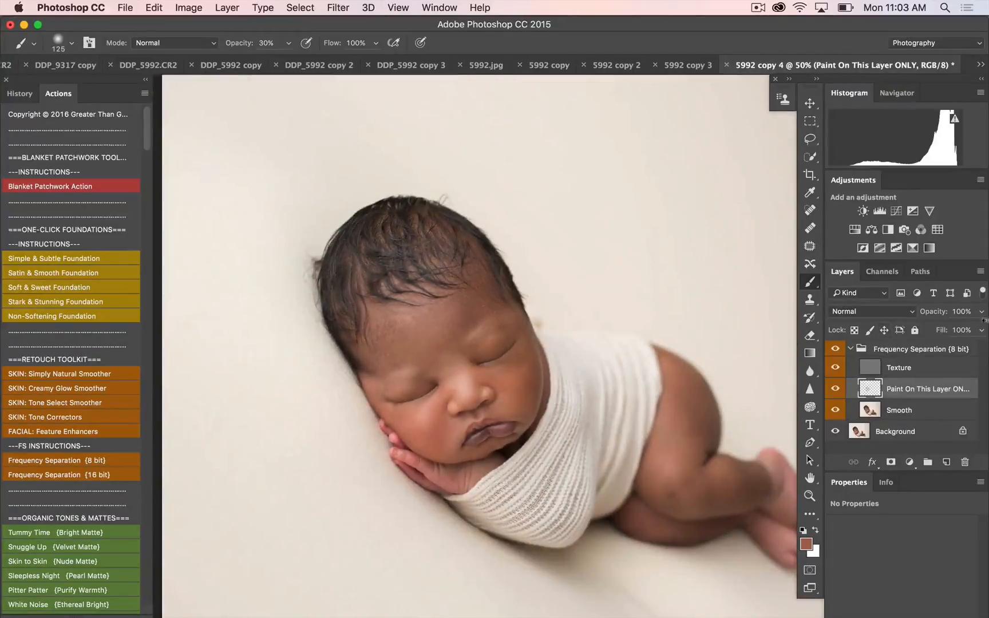
click(980, 311)
mouse_move(979, 330)
mouse_down()
mouse_move(954, 326)
mouse_move(980, 329)
mouse_up()
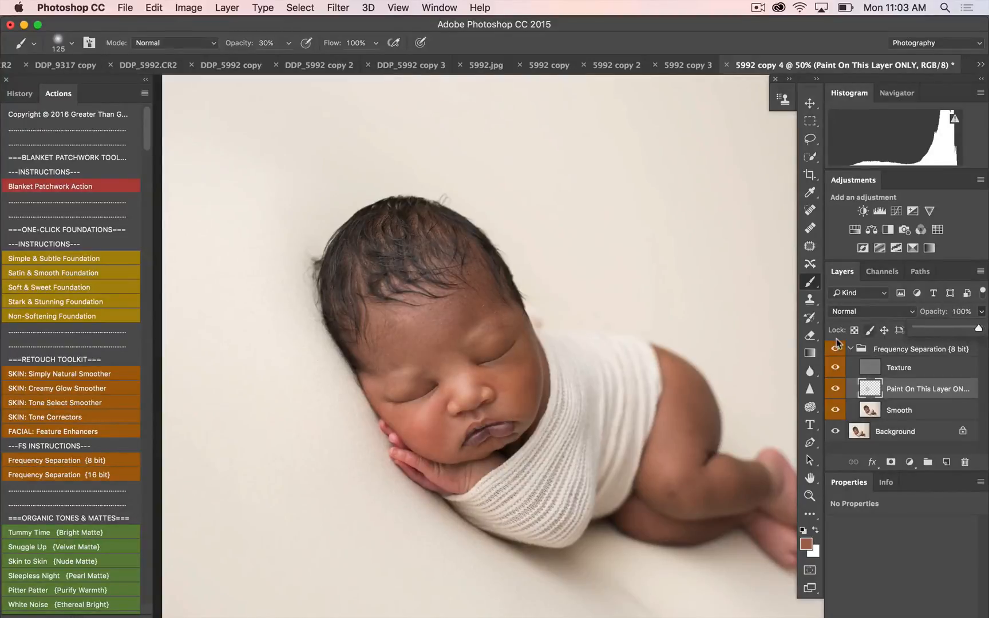
click(852, 349)
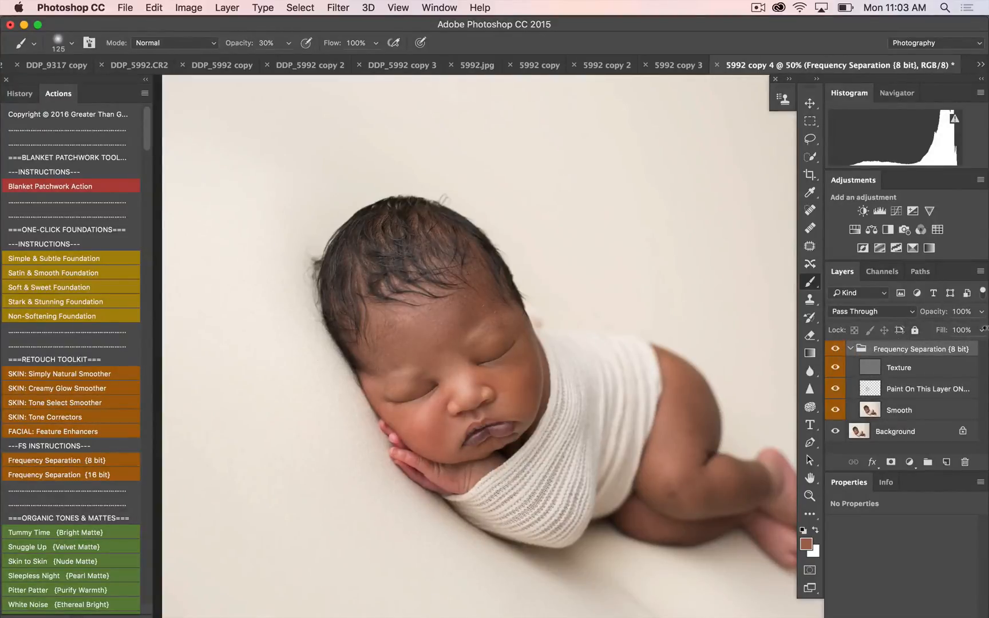
click(980, 311)
drag(979, 330, 960, 330)
Step: Hide and show the reduced-opacity group to compare the retouched skin with the original
click(835, 349)
click(834, 349)
click(835, 350)
click(834, 350)
Step: Merge all visible layers into the Background layer
key(super+plus)
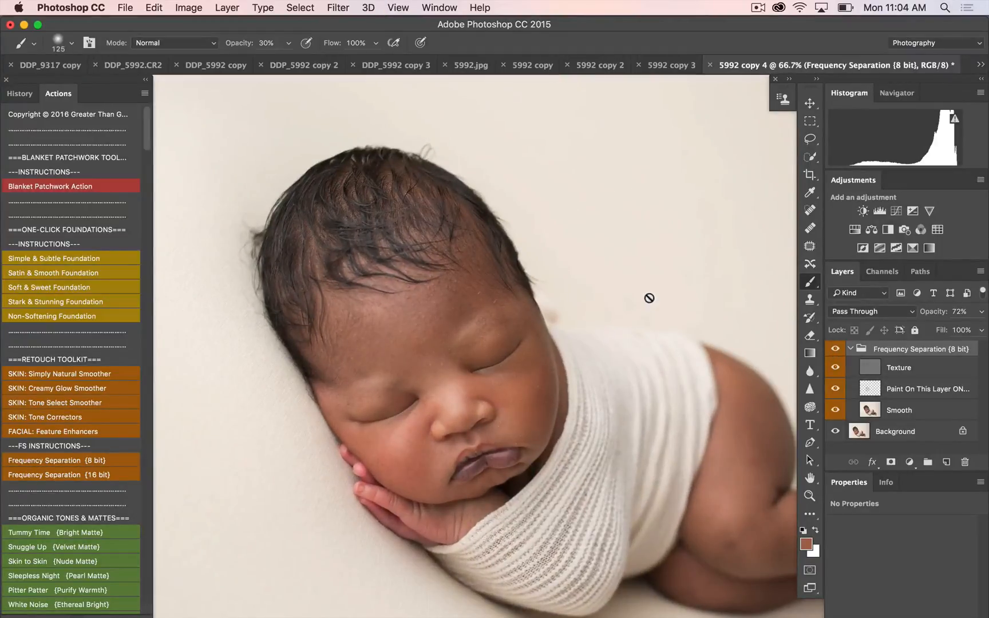
key(super+shift+e)
Step: Remove the small spots between the brows and on the forehead with the content-aware Spot Healing Brush
key(super+plus)
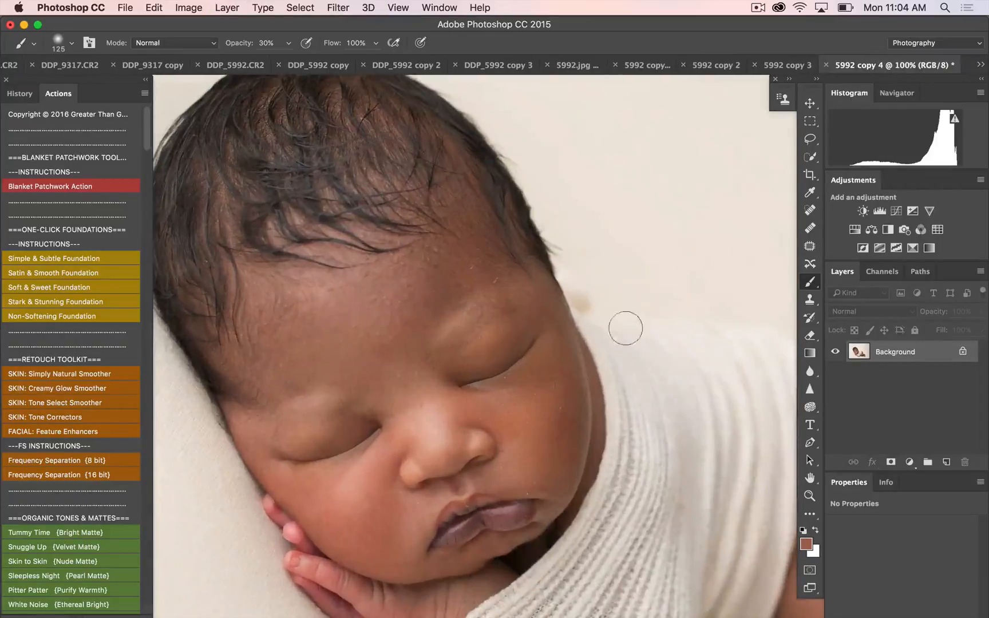
click(810, 210)
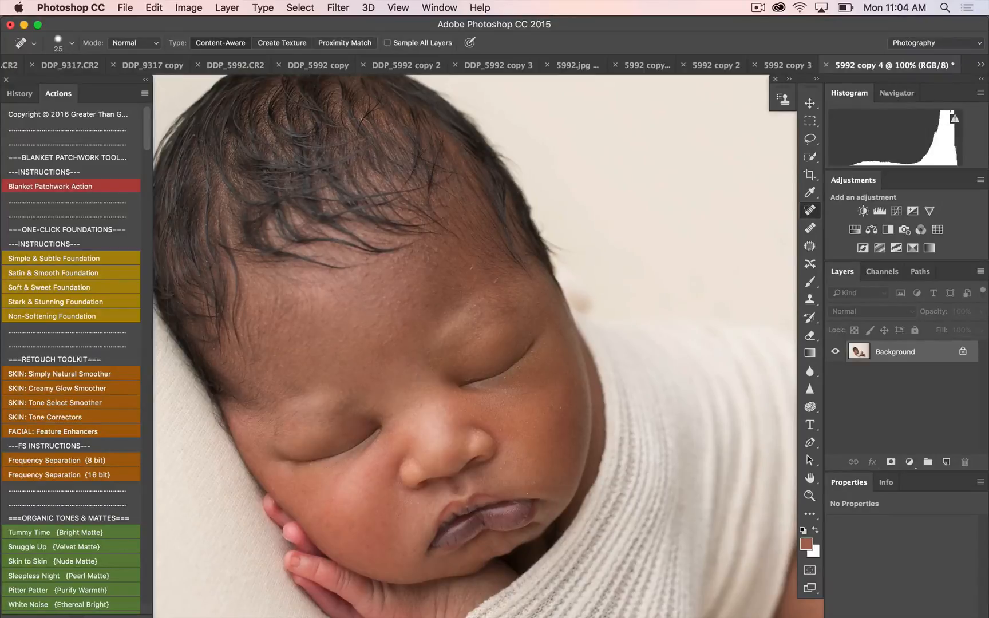
click(416, 374)
click(493, 280)
click(404, 322)
click(385, 340)
key(bracketleft)
key(bracketleft)
key(bracketright)
key(bracketright)
Step: Heal the blemishes on the lower and outer cheek beside the hands, setting the healing brush to 30 pixels
click(364, 547)
key(bracketleft)
scroll(459, 347, down, 1)
key(bracketright)
key(bracketright)
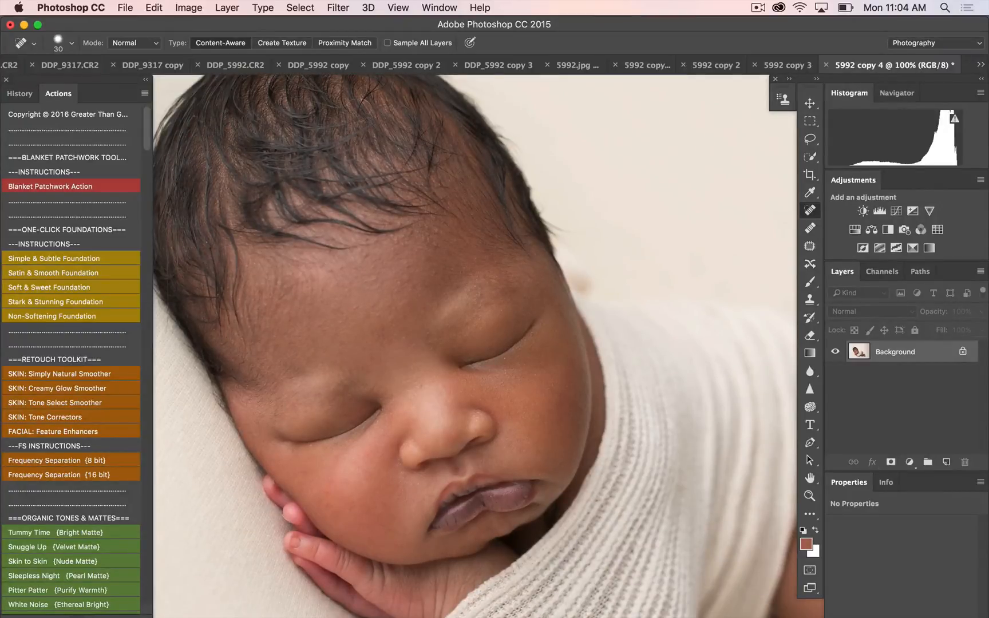
click(270, 461)
Step: Heal the remaining spots on the forehead and near the hairline, adjusting the healing brush size to finish at 20 pixels
key(bracketleft)
key(bracketleft)
key(bracketright)
key(bracketleft)
click(373, 301)
key(bracketright)
click(422, 240)
click(397, 241)
key(bracketleft)
key(bracketleft)
key(super+0)
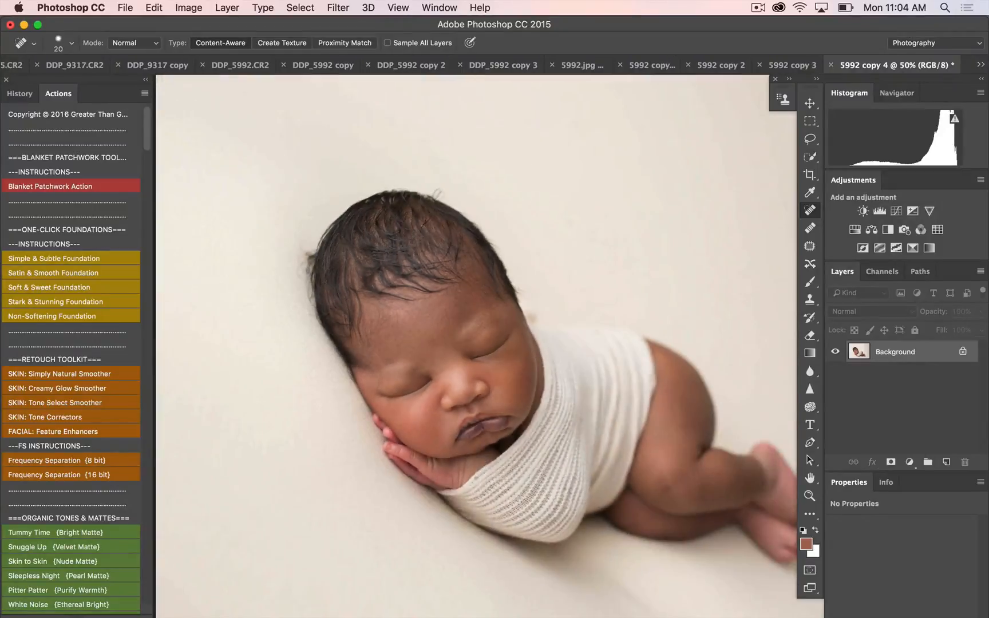
key(super+minus)
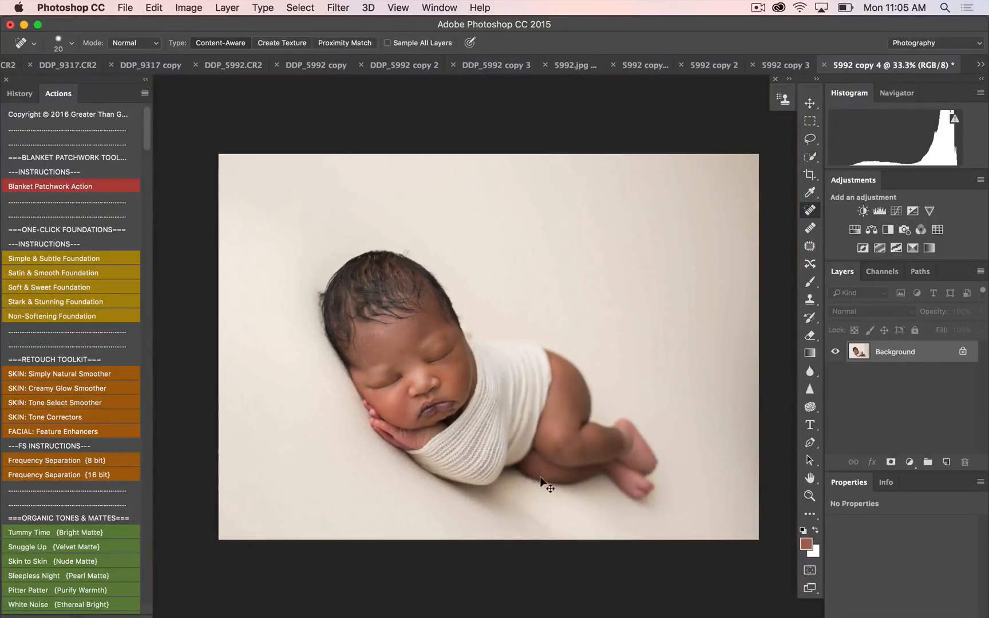
Step: Run the SKIN: Tone Correctors action and select the layer mask of the Reduce Red Splotches group
key(super+plus)
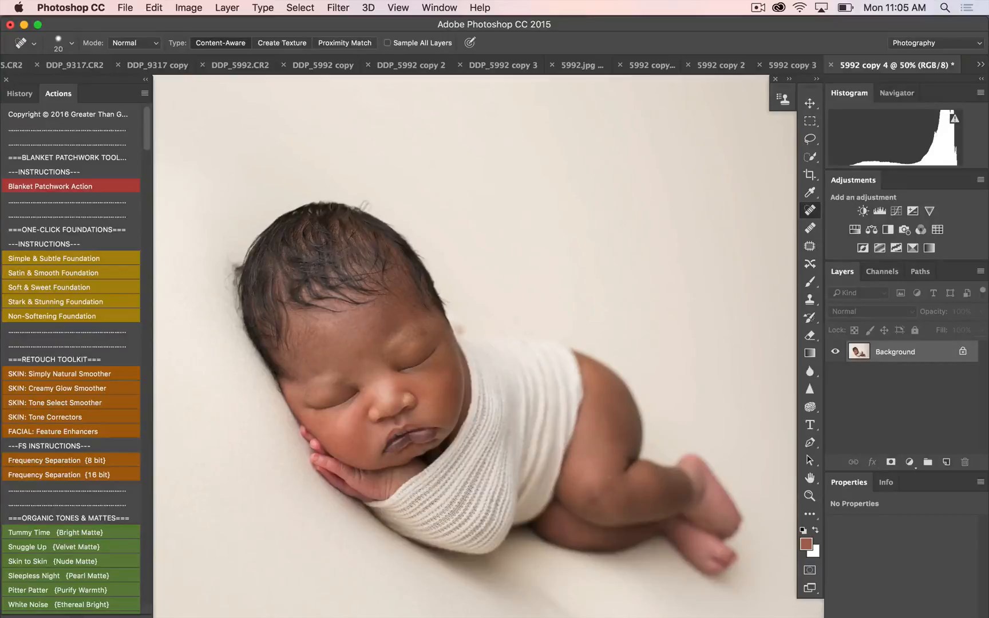
key(bracketright)
key(bracketright)
key(bracketright)
key(bracketleft)
key(bracketright)
key(bracketright)
click(54, 418)
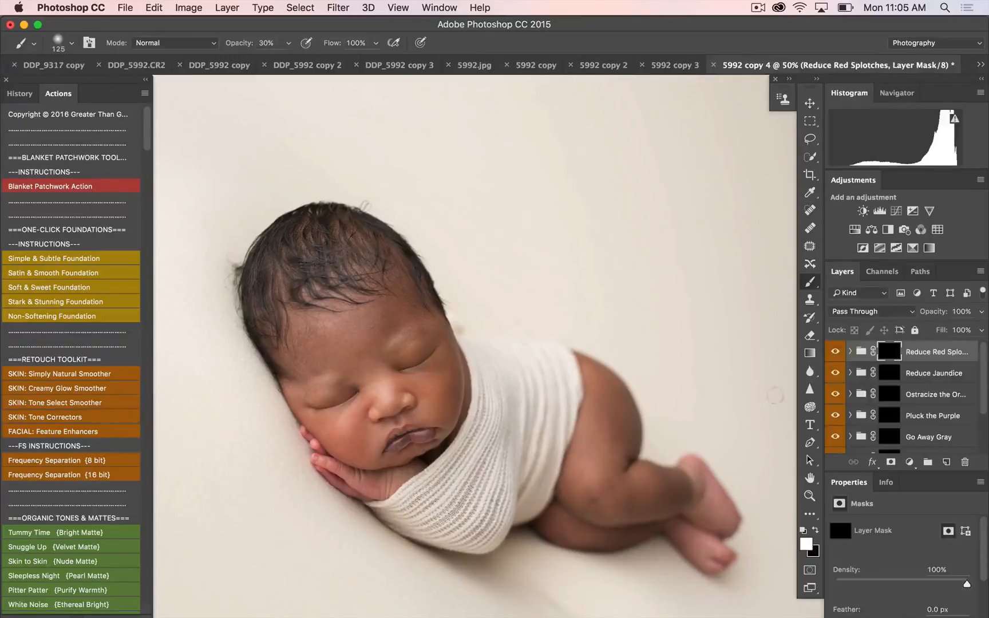
click(890, 372)
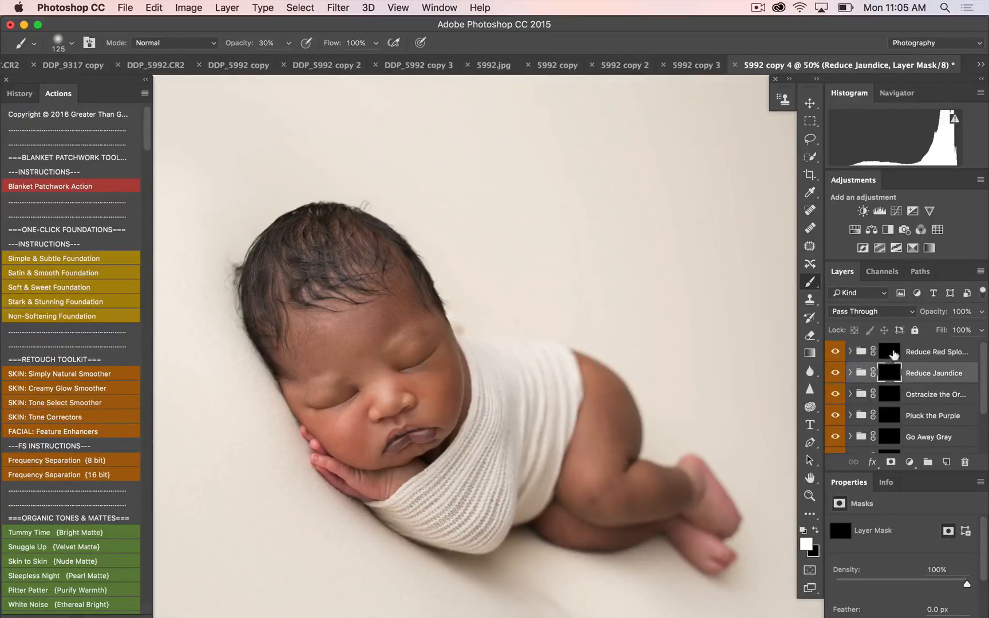
click(893, 353)
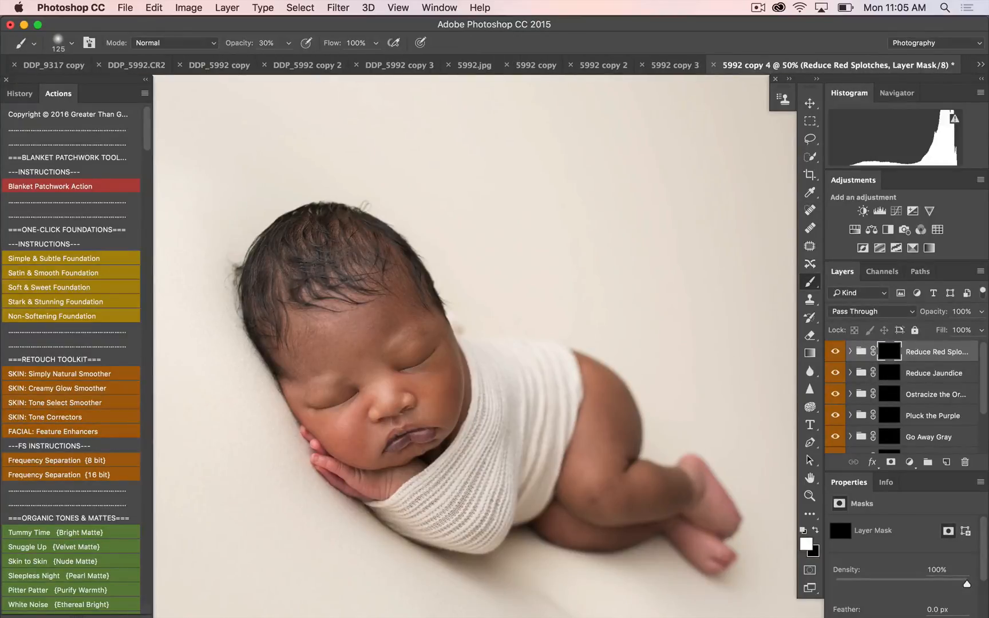
Step: Paint the Reduce Red Splotches mask over reddish skin at 30% brush opacity, resizing the brush to finish at 200 pixels, and compare with the group hidden
key(bracketright)
key(bracketright)
key(bracketright)
key(bracketright)
key(bracketright)
mouse_move(376, 406)
mouse_down()
mouse_move(342, 428)
mouse_move(353, 426)
mouse_up()
key(bracketleft)
key(bracketleft)
key(bracketleft)
key(bracketright)
key(bracketright)
key(bracketright)
key(bracketright)
key(bracketright)
key(bracketleft)
key(bracketleft)
key(bracketleft)
key(bracketleft)
key(bracketleft)
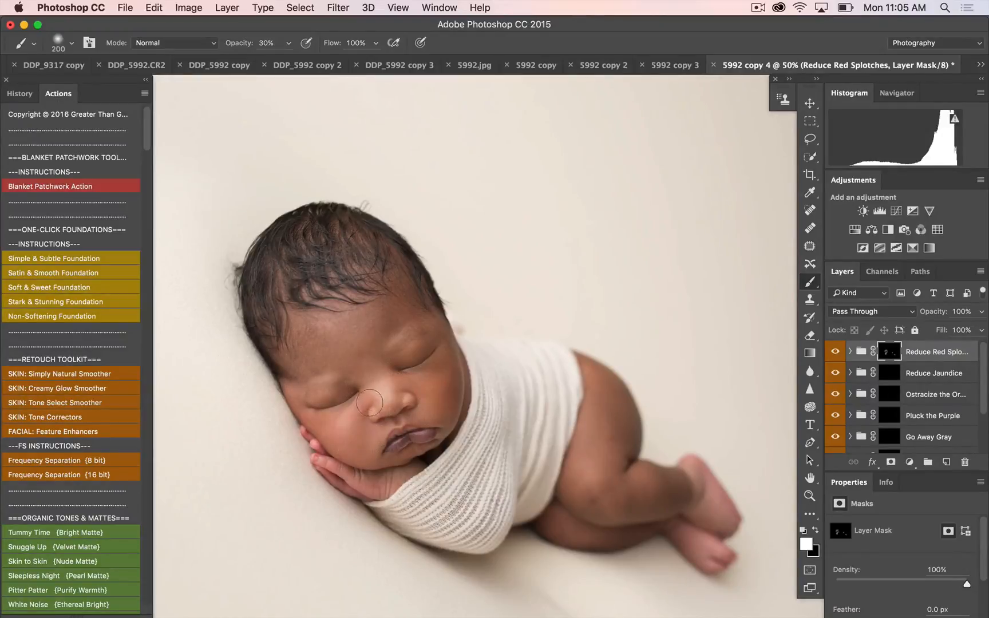
click(834, 351)
click(834, 351)
Step: Paint the Go Away Gray mask around the eyes at 20% brush opacity, finishing with a 125-pixel brush, and merge all layers into the Background
click(890, 437)
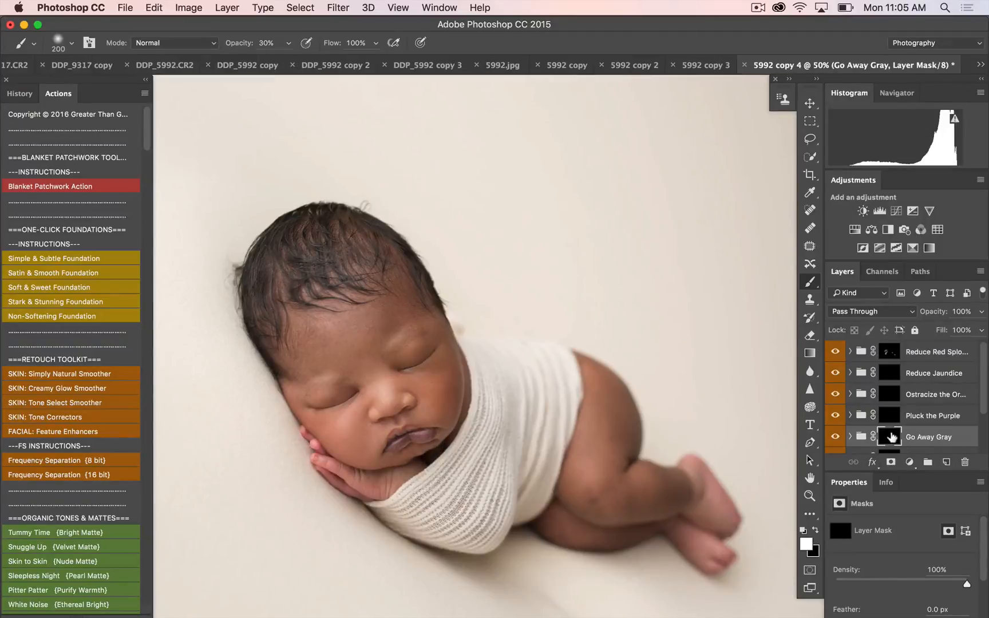
key(2)
key(super+plus)
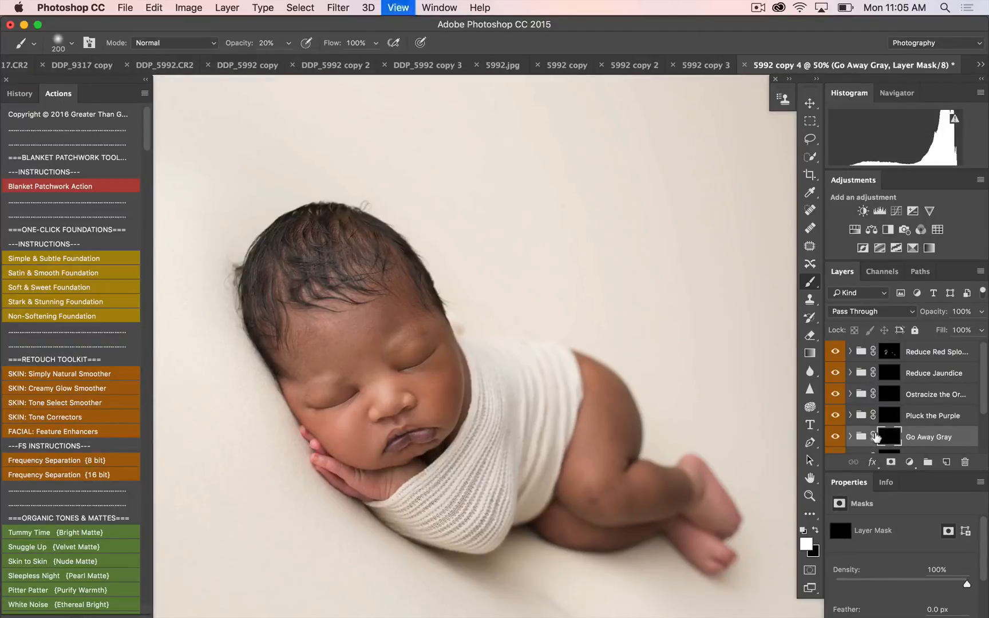
mouse_move(402, 366)
mouse_down()
mouse_move(411, 358)
mouse_move(398, 368)
mouse_up()
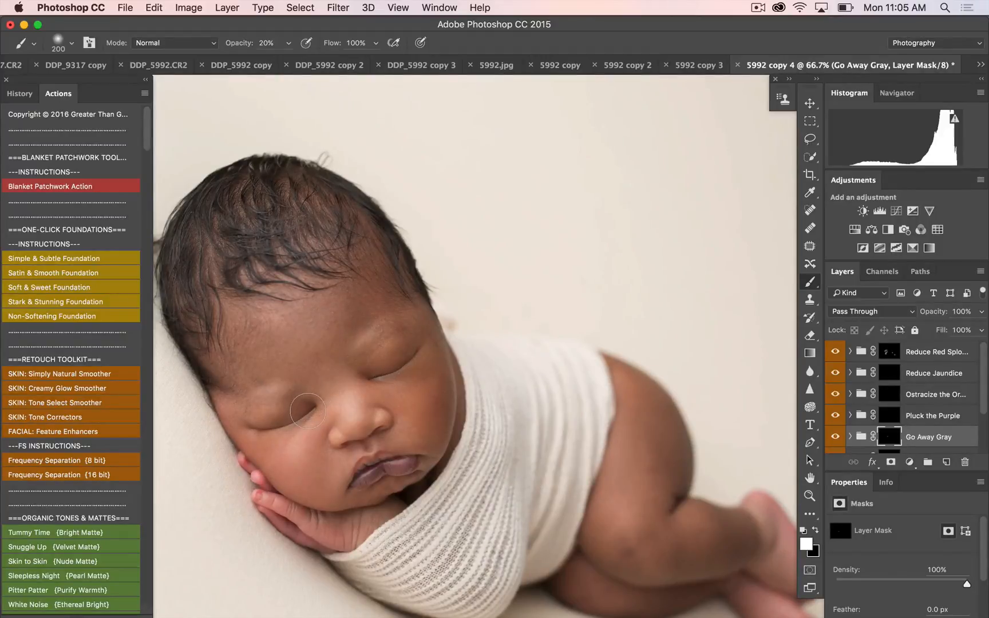
mouse_move(307, 411)
mouse_down()
mouse_move(263, 424)
mouse_move(322, 412)
mouse_move(297, 408)
mouse_move(381, 374)
mouse_move(400, 382)
mouse_up()
key(bracketleft)
key(bracketleft)
key(bracketleft)
key(super+minus)
key(super+minus)
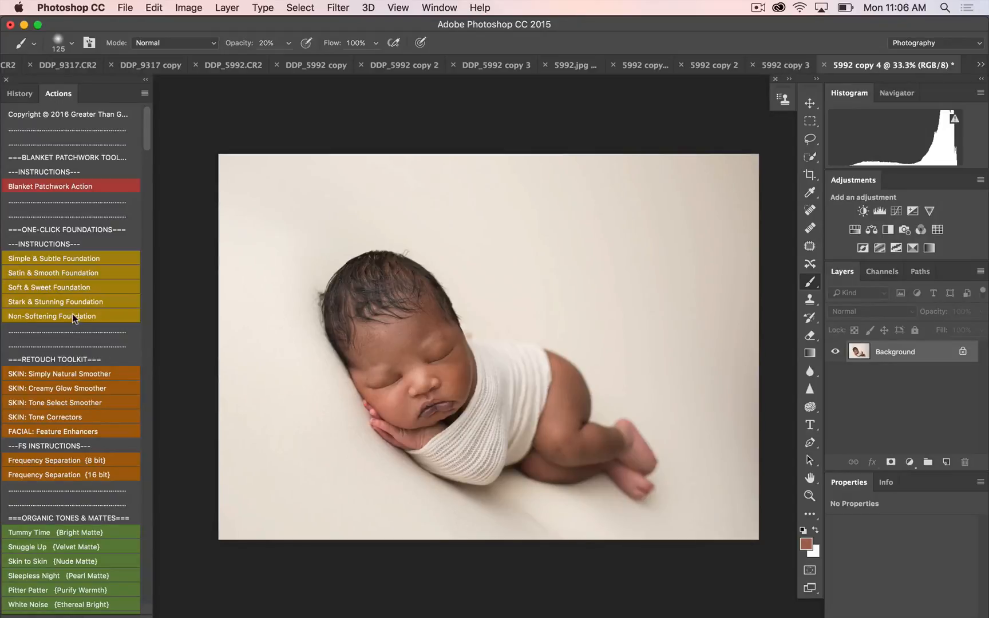
Step: Run the FACIAL: Feature Enhancers action, use a 20-pixel brush at 30% opacity for the lashes, and set the Lash Enhancer group to 54% opacity
click(67, 433)
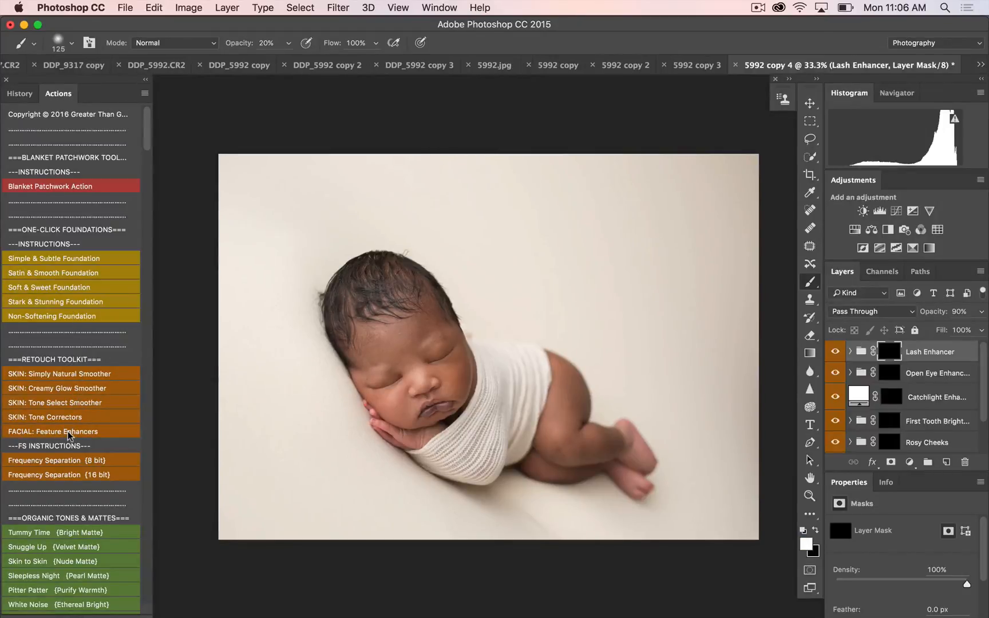
key(super+equal)
key(super+equal)
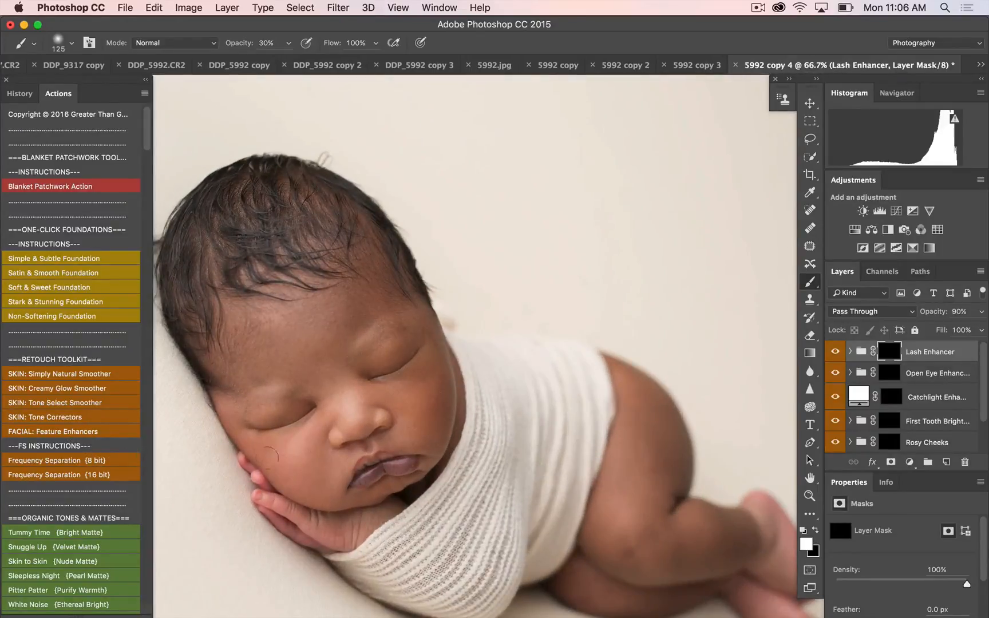
key(3)
key(bracketleft)
key(bracketleft)
key(bracketleft)
key(bracketleft)
key(bracketleft)
drag(980, 311, 945, 330)
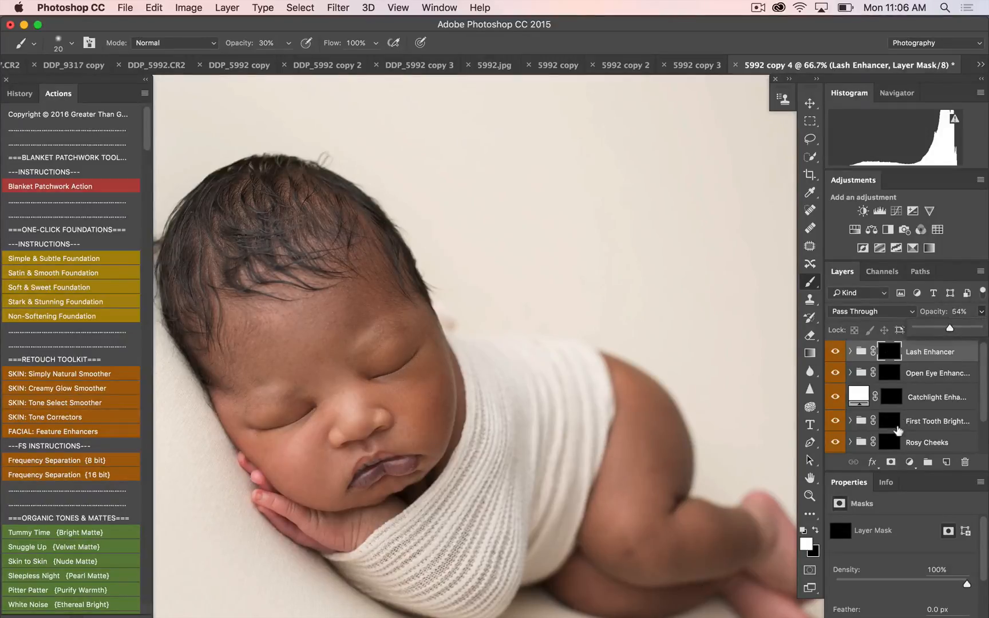
Step: Paint both cheeks on the Rosy Cheeks mask with a soft 300-pixel brush at 30% opacity
click(888, 438)
key(bracketright)
key(bracketright)
key(bracketright)
key(bracketright)
key(bracketright)
key(bracketright)
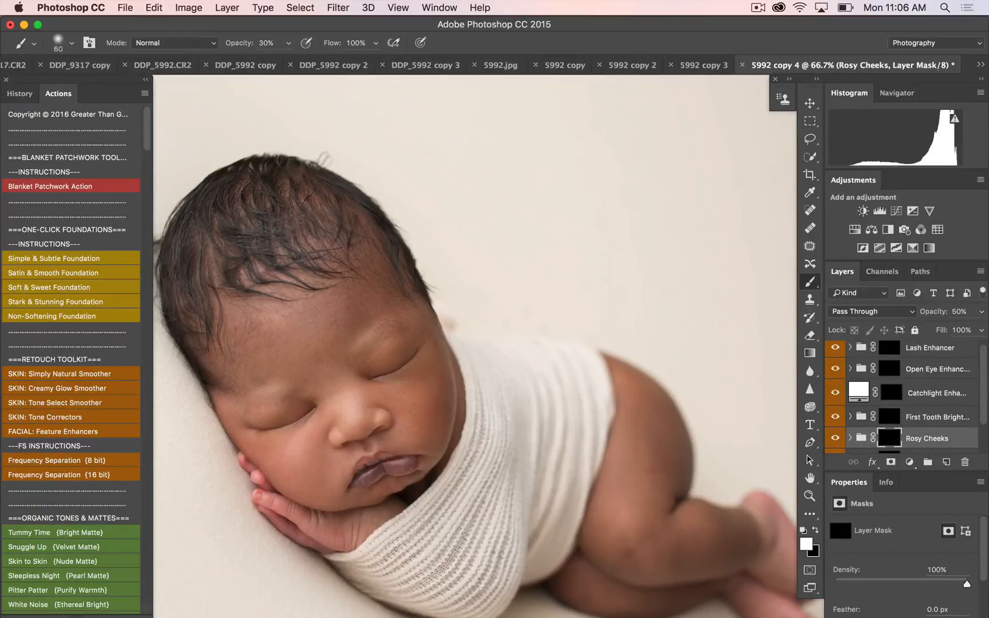
key(bracketright)
key(bracketright)
key(bracketright)
click(421, 405)
mouse_move(291, 452)
mouse_down()
mouse_move(299, 456)
mouse_move(291, 455)
mouse_up()
Step: Paint the lips on the Rosy Lips mask with an 80-pixel brush at 20% opacity and merge all layers into the Background
scroll(845, 437, down, 2)
click(890, 423)
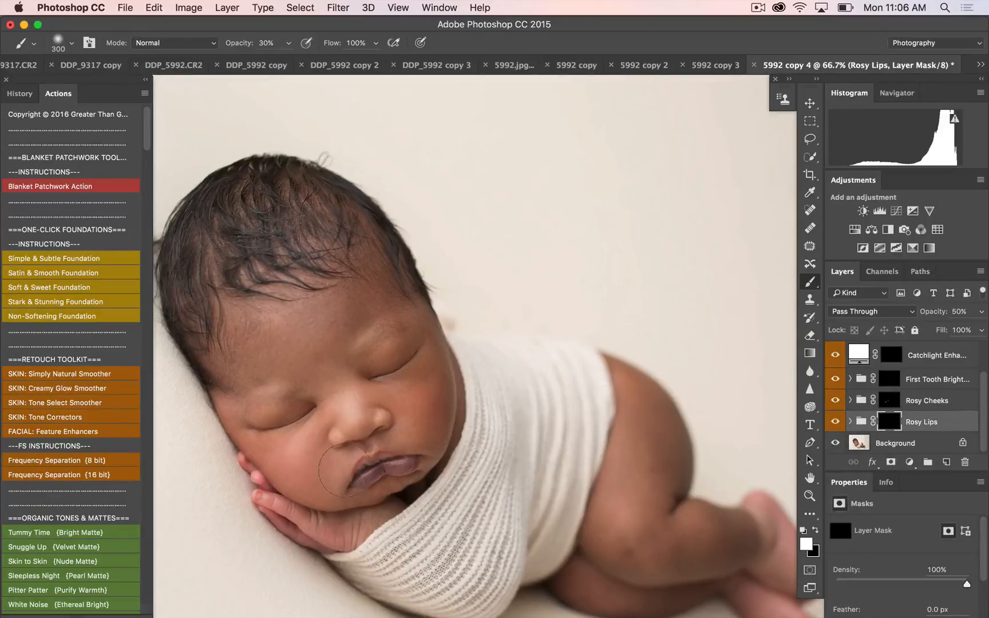
key(2)
key(bracketleft)
key(bracketleft)
key(bracketleft)
key(bracketleft)
key(bracketleft)
key(bracketleft)
key(bracketleft)
key(bracketleft)
click(834, 422)
scroll(862, 384, up, 2)
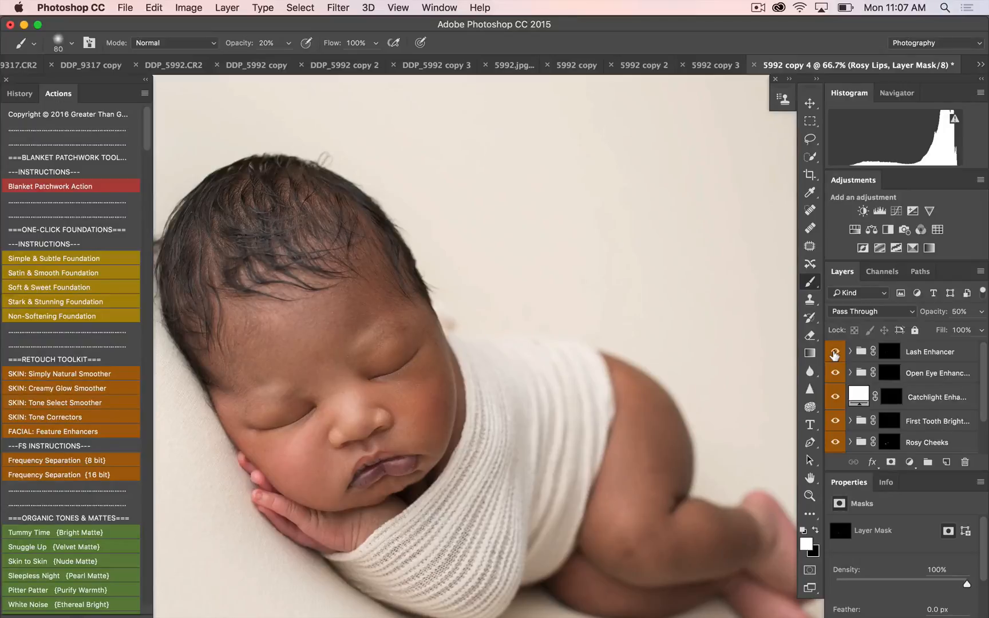
key(F12)
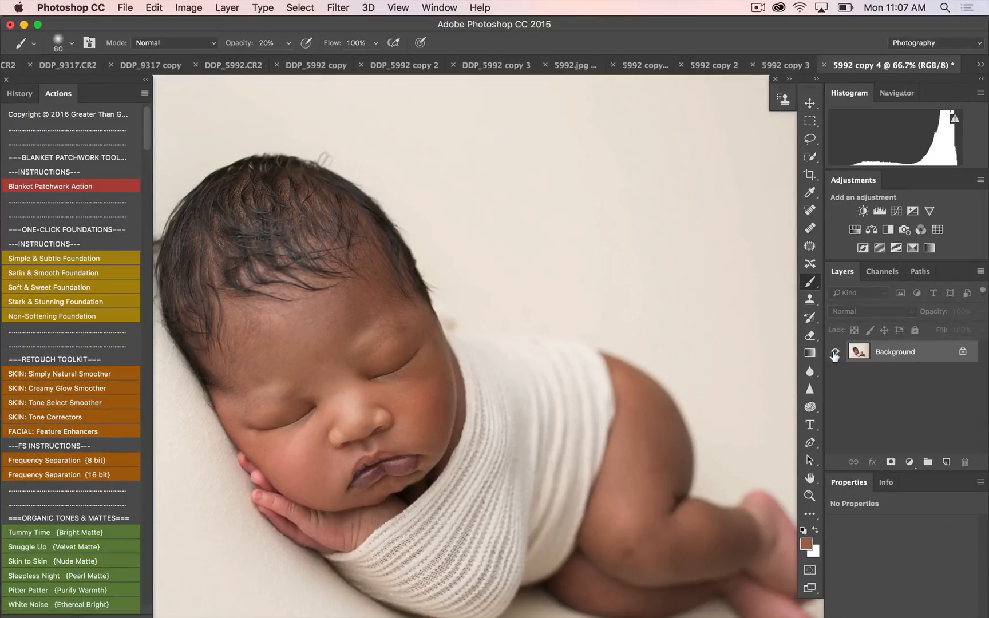
Step: Apply the Tummy Time {Bright Matte} action from the Organic Tones & Mattes set to the whole image
key(super+minus)
key(super+minus)
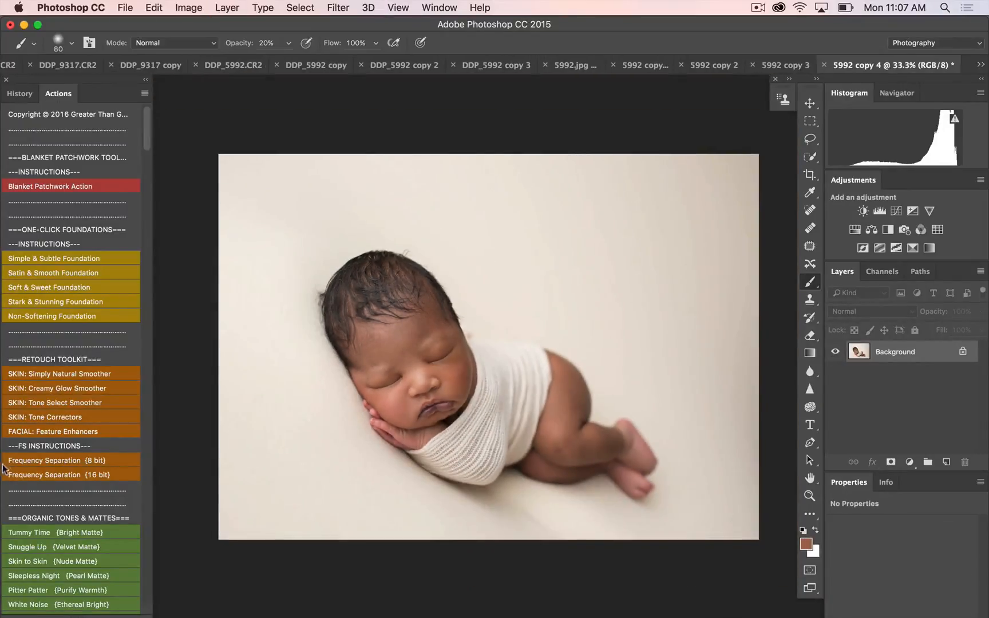
scroll(64, 489, down, 1)
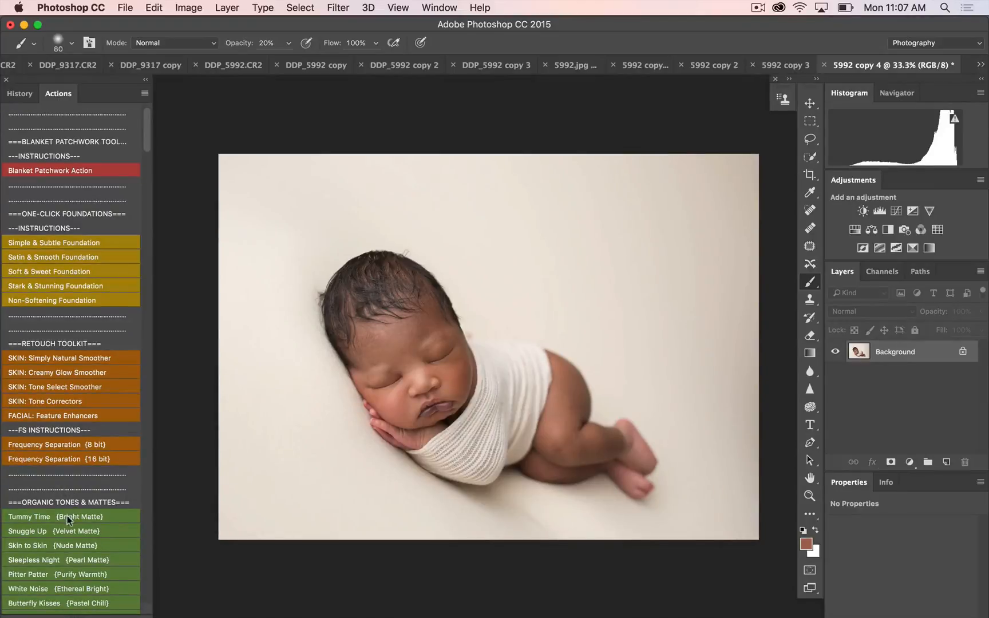
scroll(65, 494, down, 5)
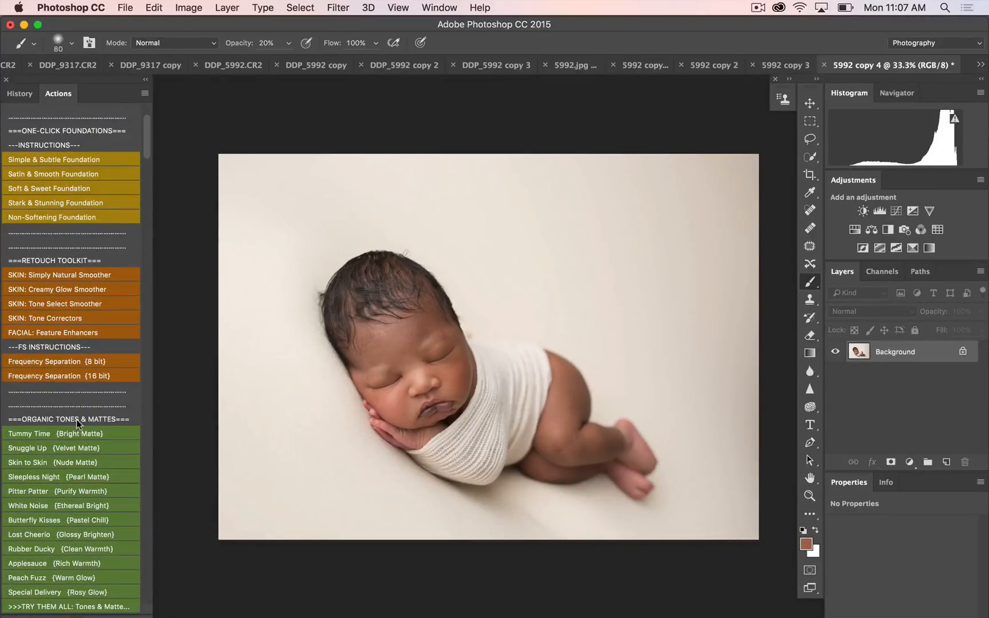
scroll(77, 424, down, 4)
click(57, 369)
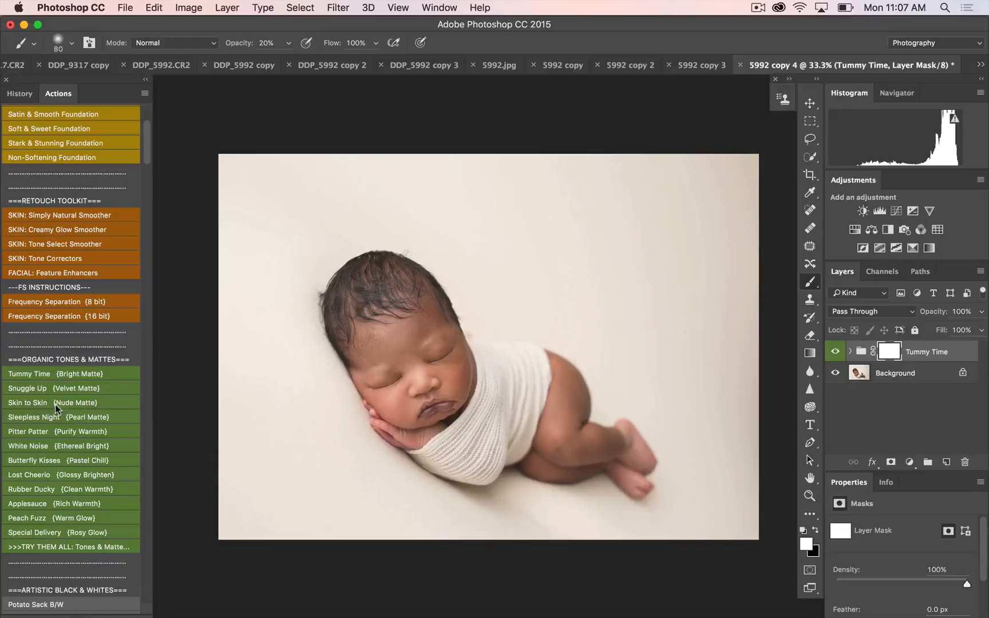
Step: Try the Tummy Time group at 99% opacity, restore it to 100%, and compare the image with the group hidden and shown
click(981, 312)
drag(977, 330, 975, 331)
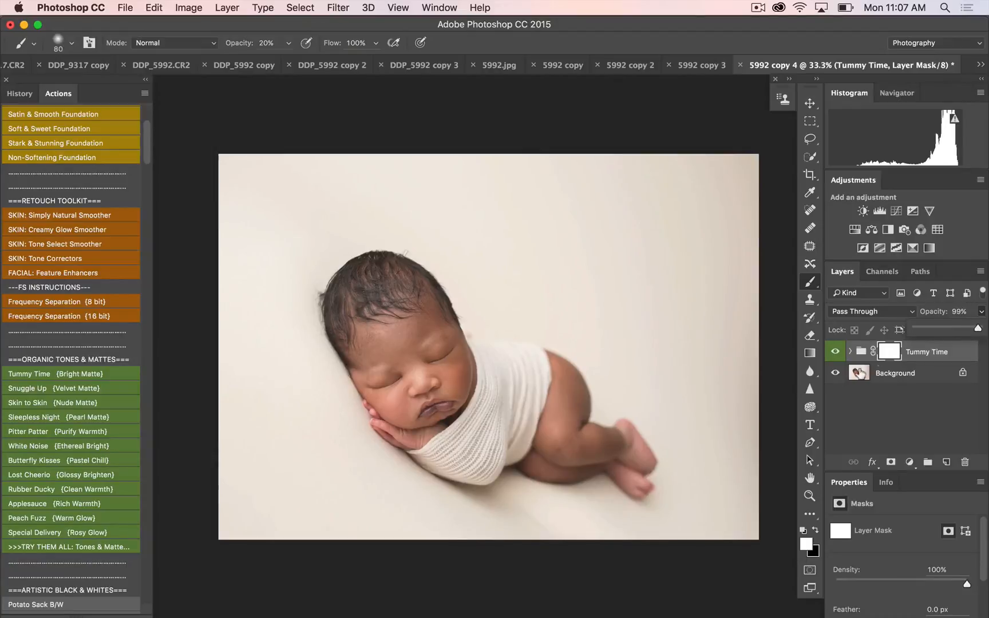
click(835, 352)
click(834, 352)
click(834, 352)
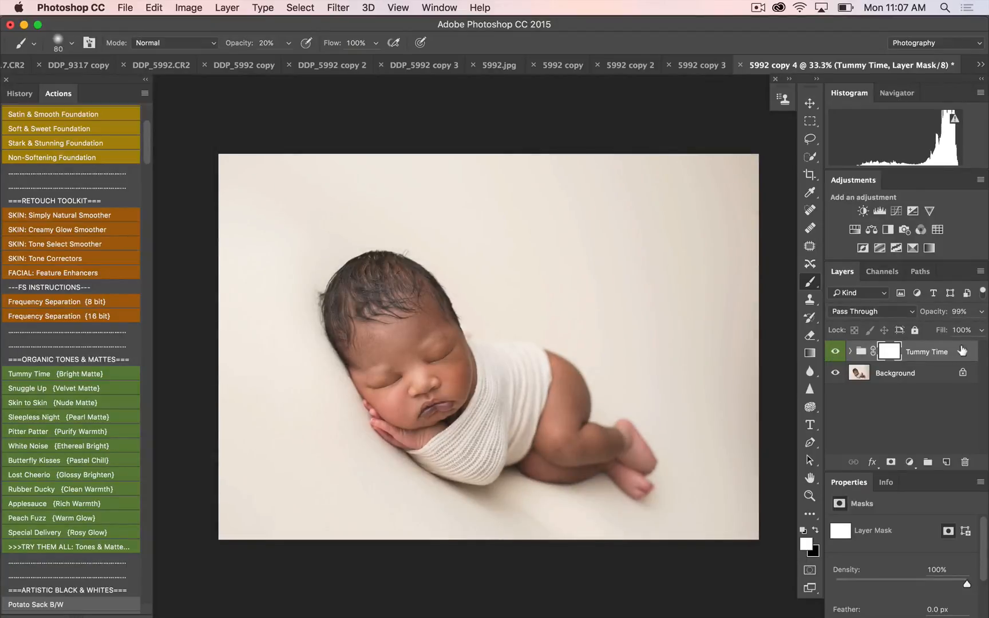
click(981, 313)
drag(978, 328, 981, 329)
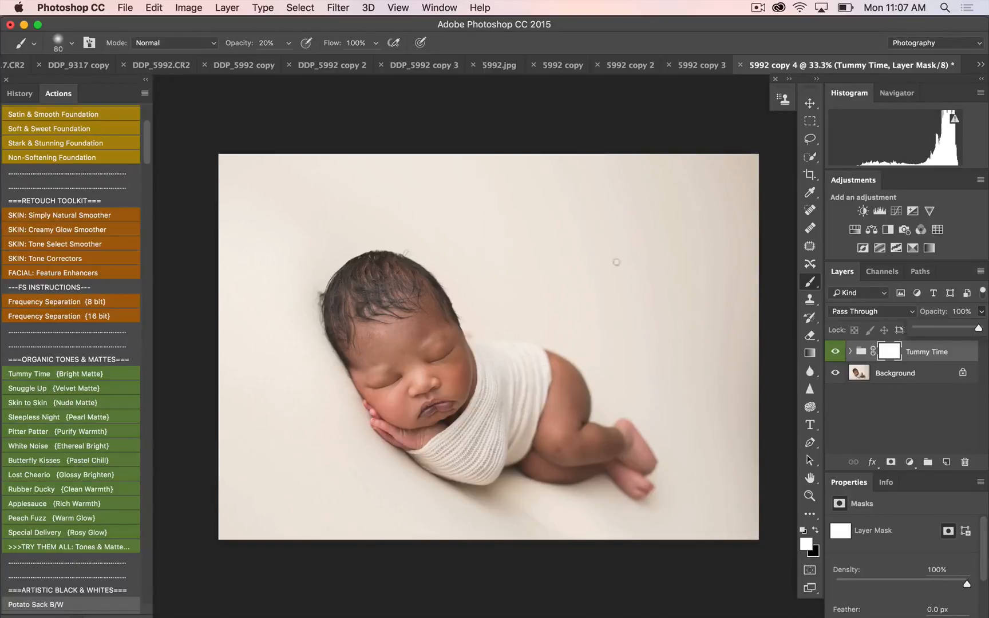
click(835, 352)
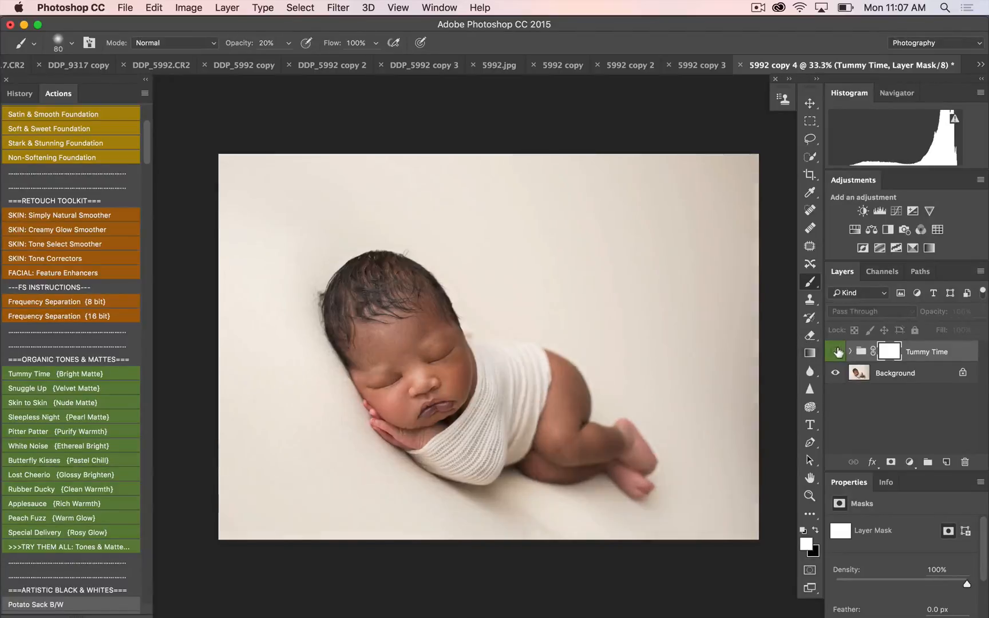
click(835, 351)
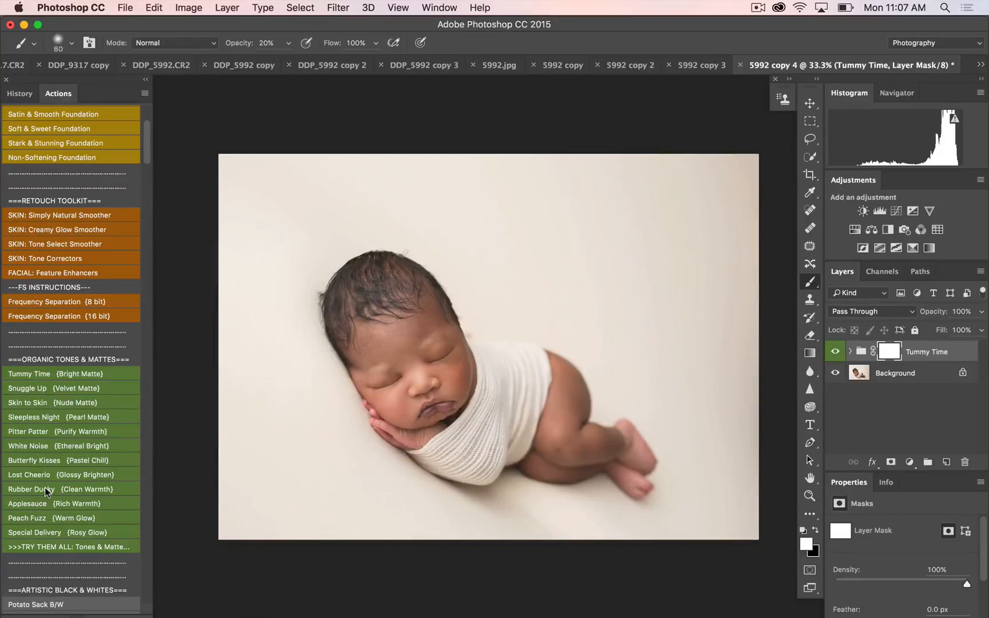
Step: Apply the Rubber Ducky {Clean Warmth} action at 30% group opacity, compare with it hidden, and merge all layers into the Background
click(77, 485)
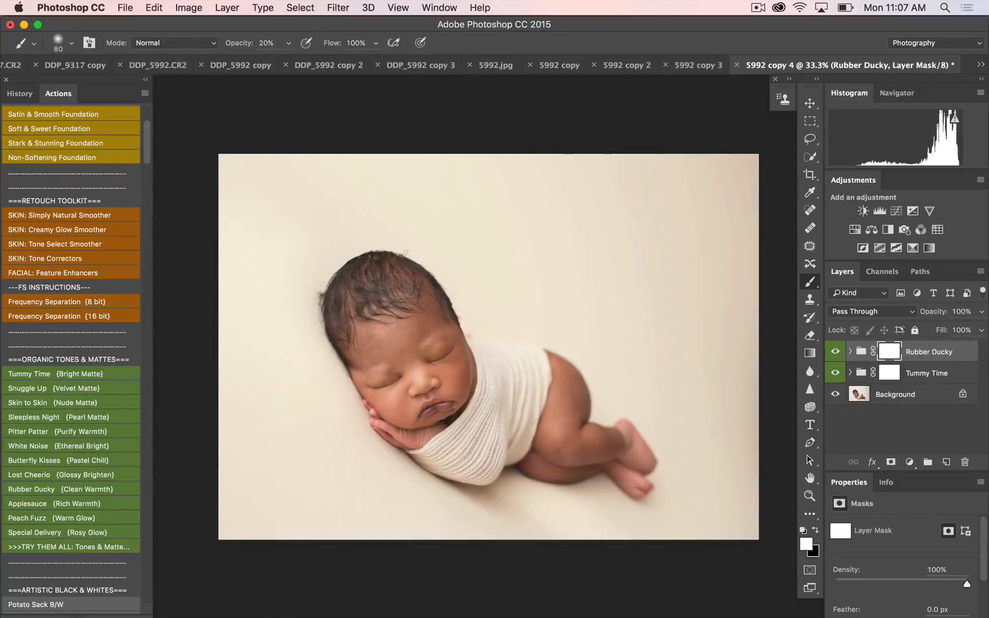
click(980, 314)
drag(980, 331, 935, 329)
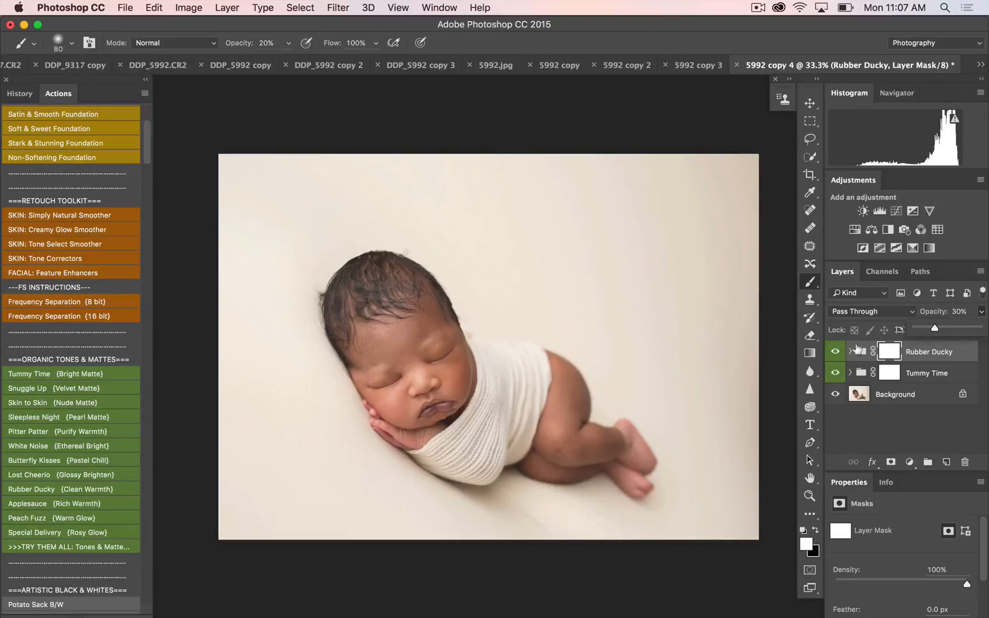
click(835, 350)
click(835, 350)
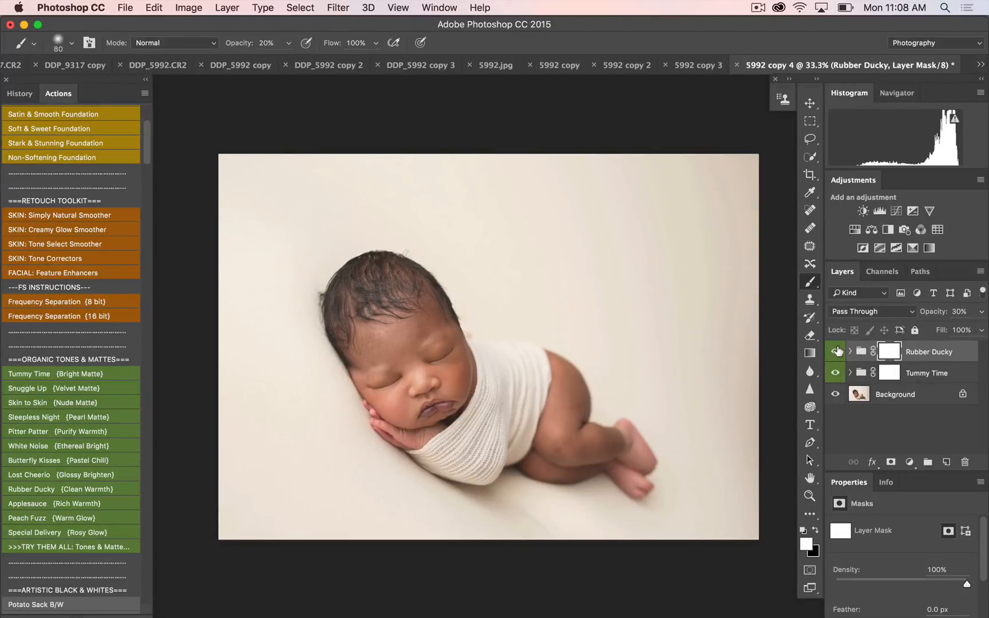
key(super+shift+e)
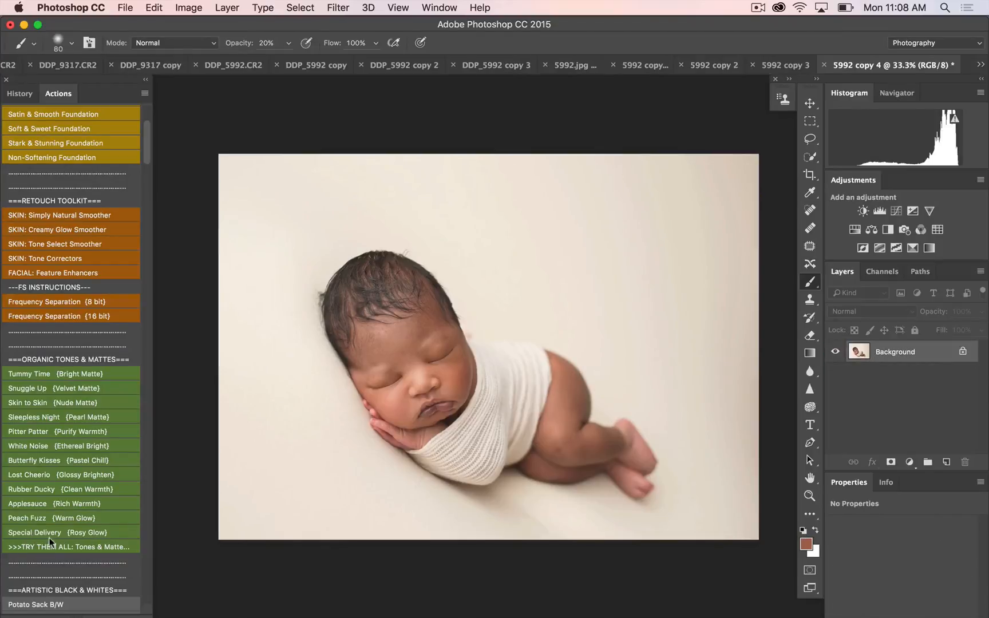
Step: Run the Custom Soft Vignette action with the cream fill colour #f4ede3 sampled from the backdrop
scroll(51, 541, down, 5)
scroll(51, 538, down, 7)
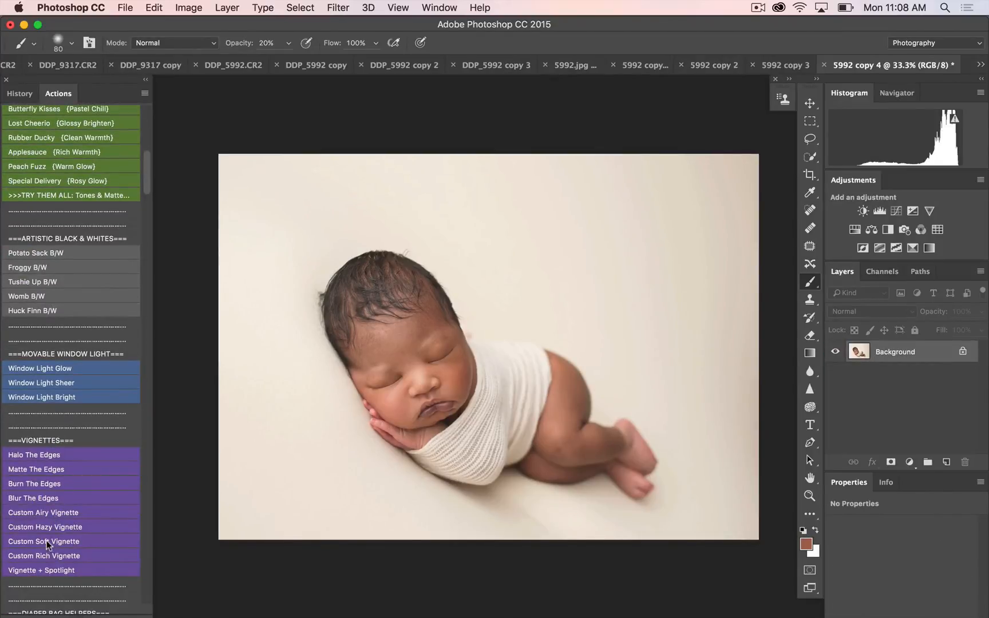
click(46, 540)
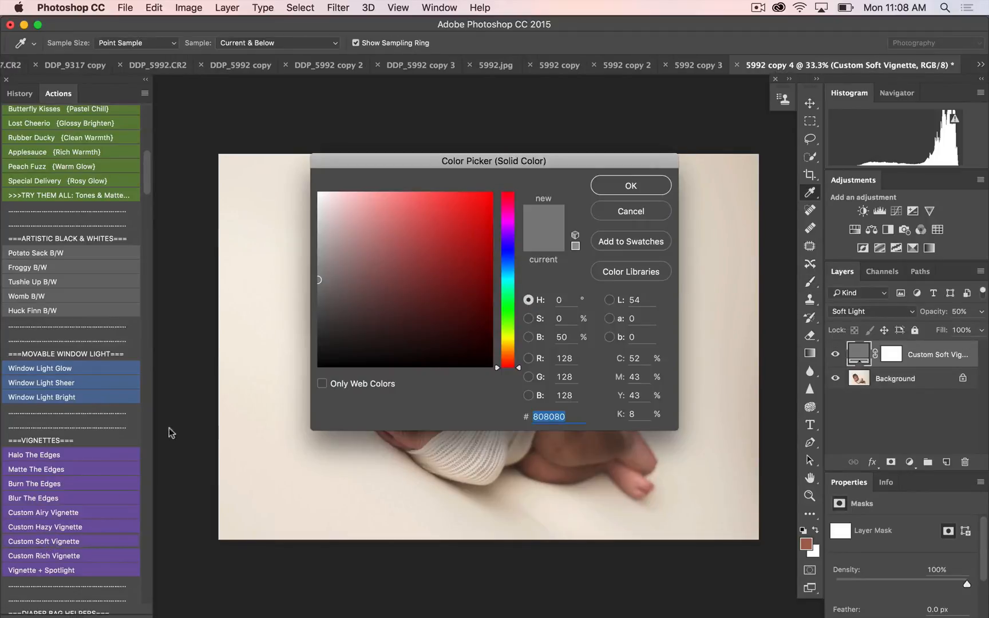
click(264, 451)
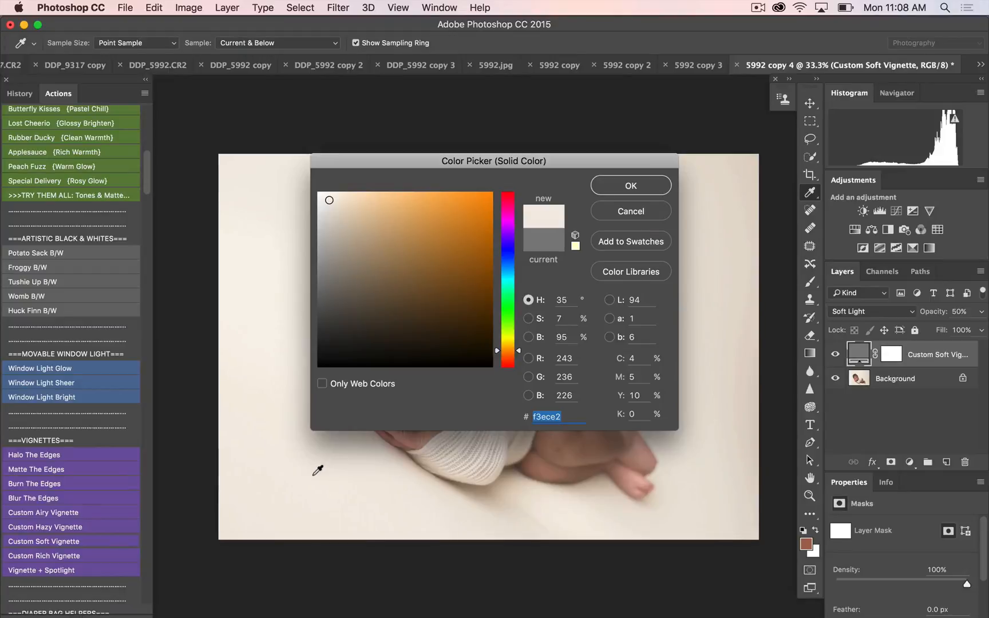
click(295, 480)
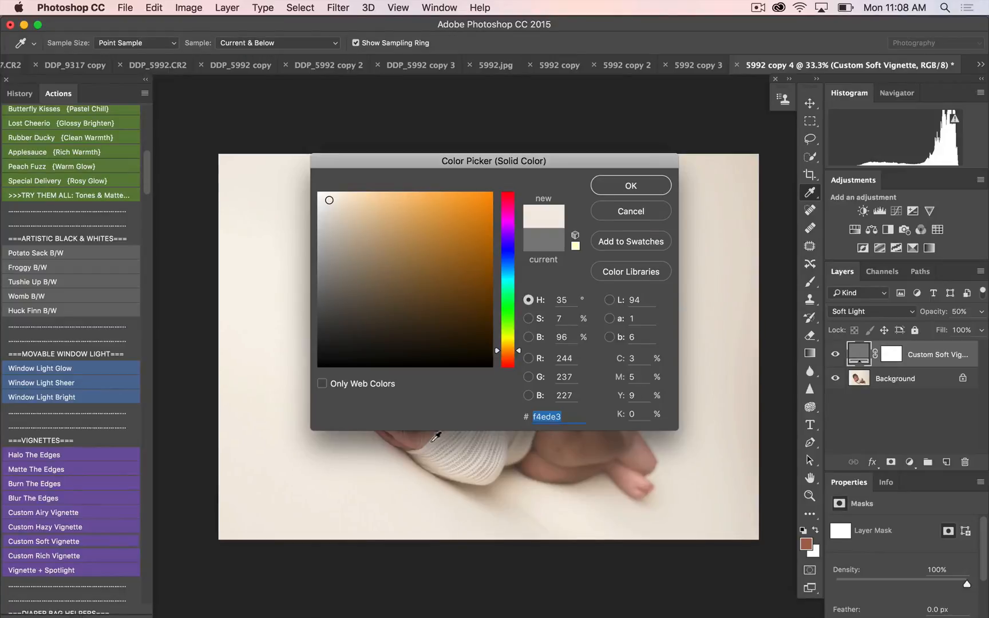
click(630, 187)
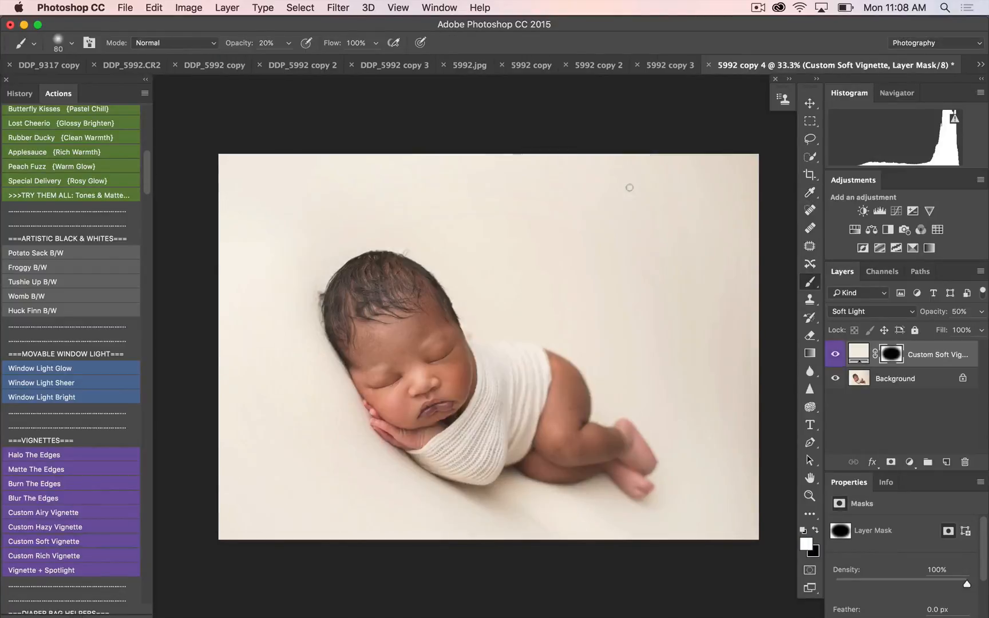
Step: Compare the image with the Custom Soft Vignette layer hidden and shown
click(835, 354)
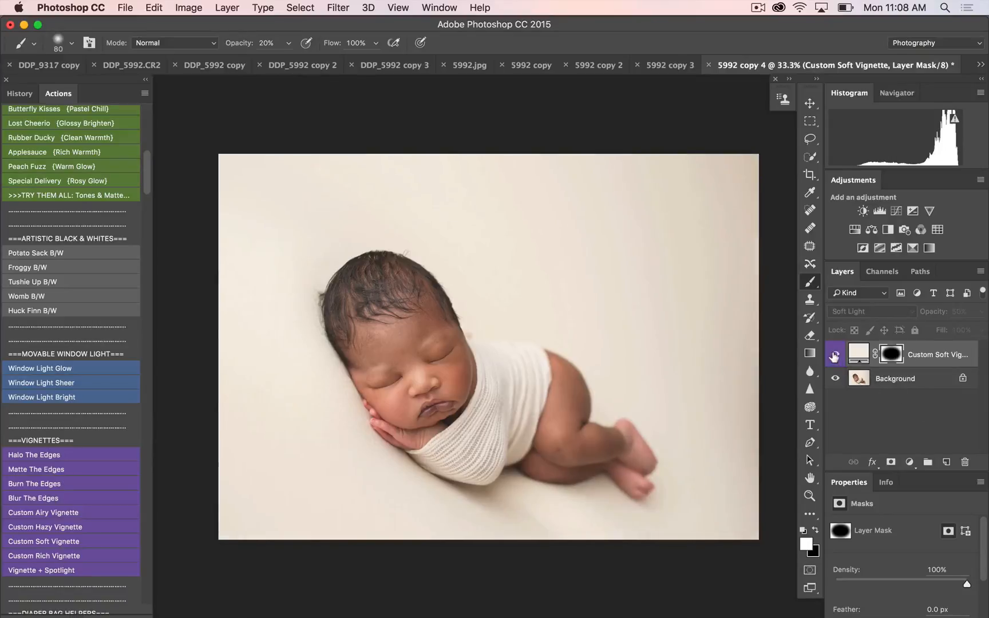
click(835, 354)
click(834, 355)
click(834, 355)
Step: Change the Custom Soft Vignette layer's fill colour to a slightly darker beige from the backdrop
click(981, 312)
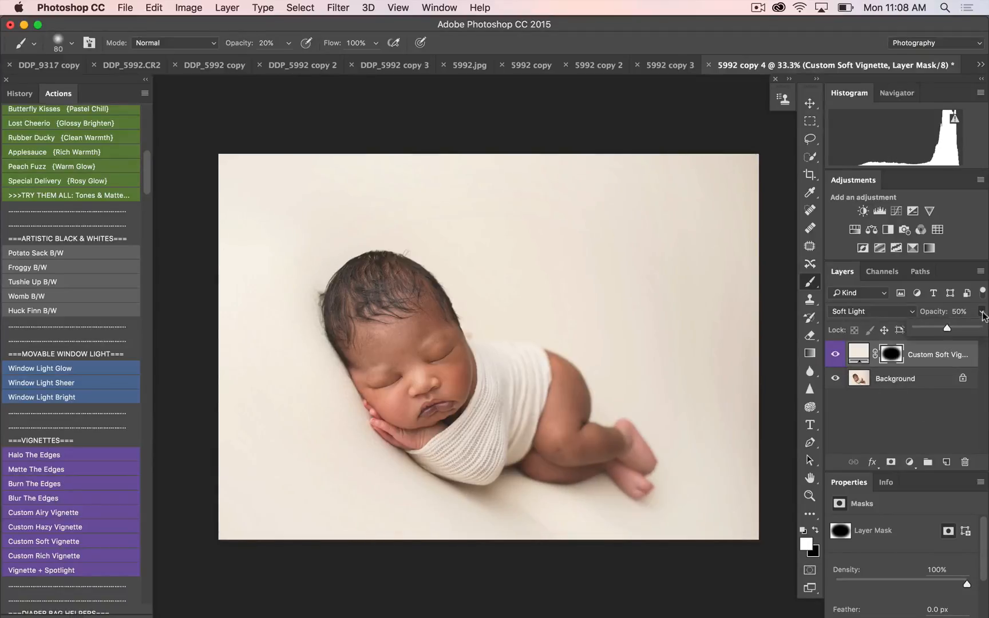
double_click(858, 354)
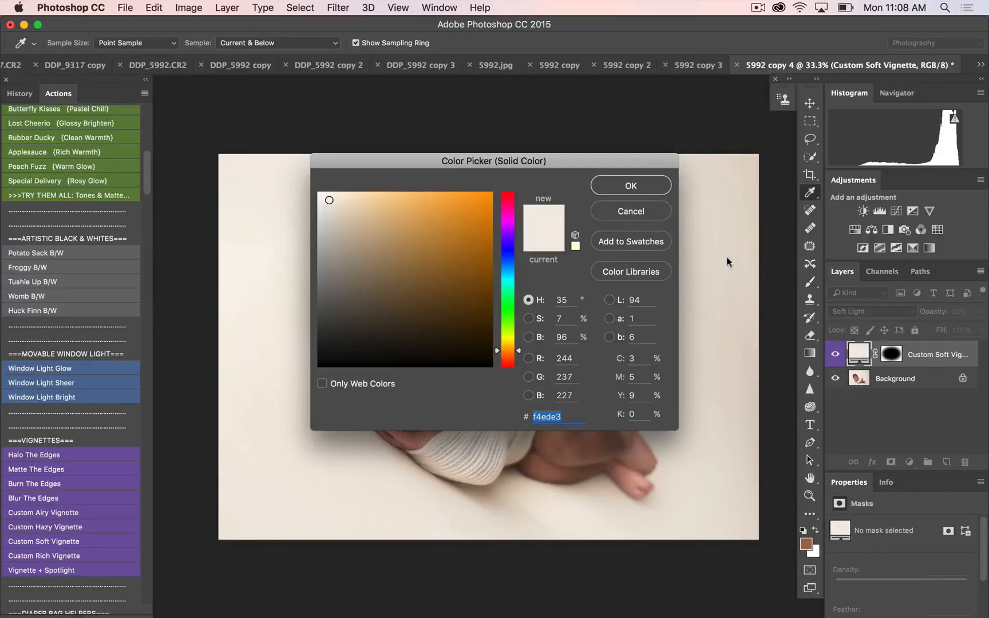
click(664, 192)
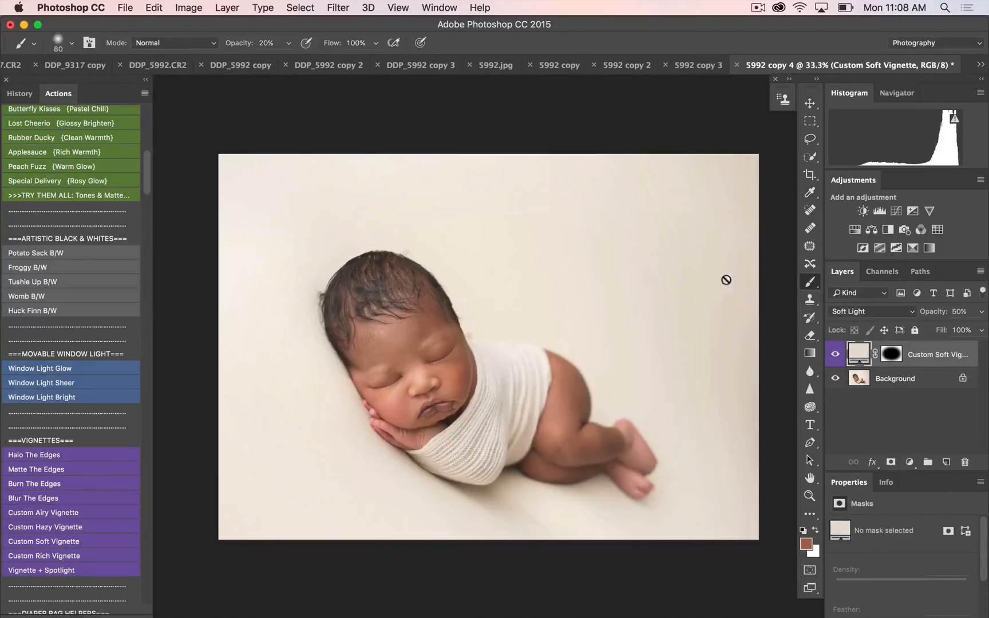
Step: Set the Custom Soft Vignette layer's opacity to 72% and compare the image with it hidden and shown
click(980, 311)
drag(951, 328, 949, 329)
click(835, 355)
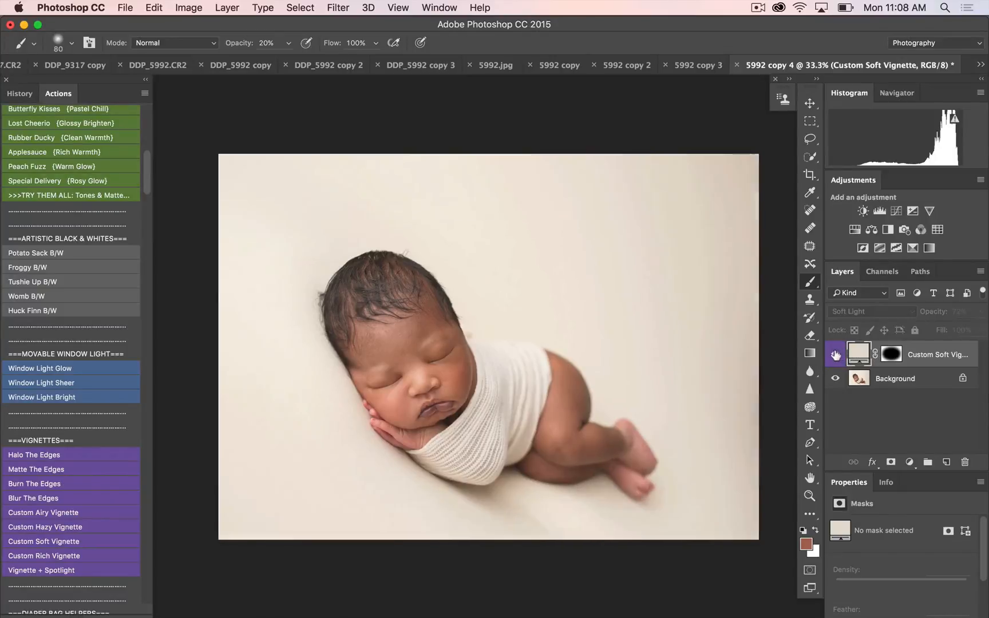
click(835, 355)
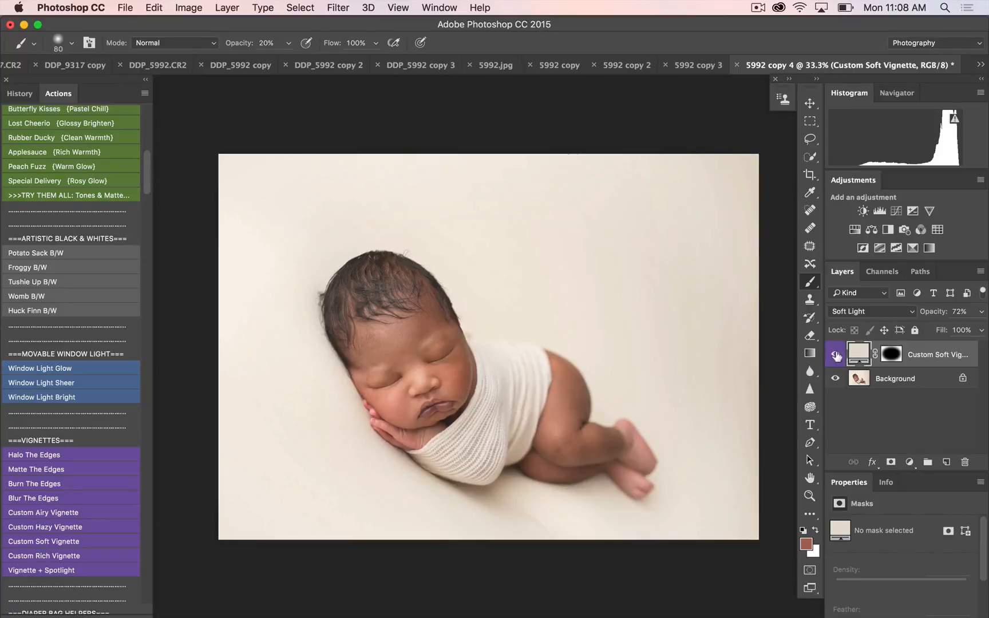
Step: Paint black on the Custom Soft Vignette mask with a 300-pixel brush at 88% opacity and merge the layers into the Background
click(891, 354)
key(d)
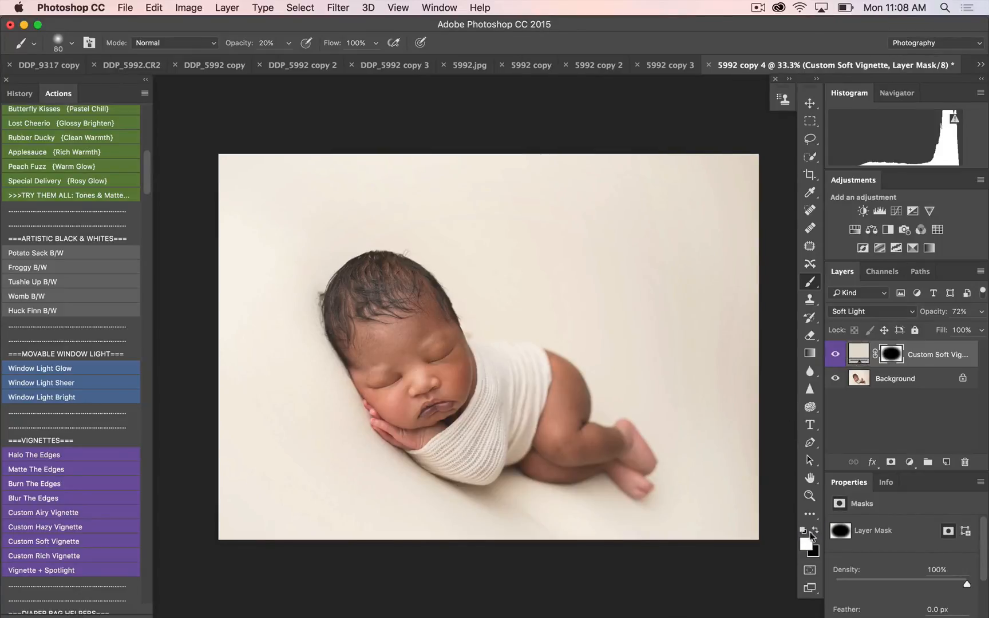
key(x)
click(814, 530)
key(bracketright)
key(bracketright)
key(bracketright)
key(bracketright)
key(8)
key(8)
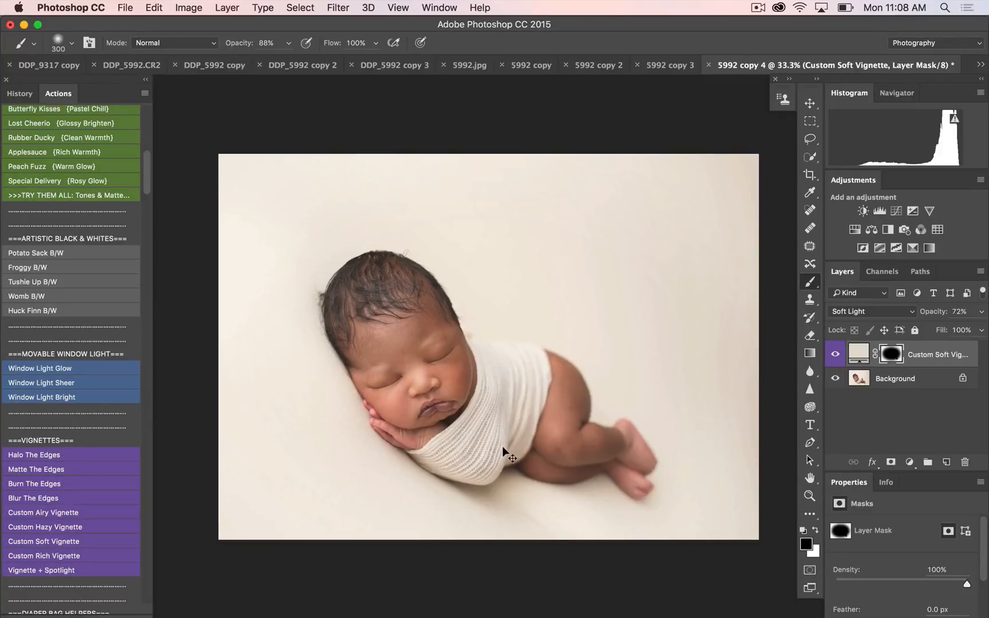
key(super+e)
Step: Run the Sharpen for Print {Subtle} action from the Resizing and Sharpening set on the image
scroll(62, 453, down, 5)
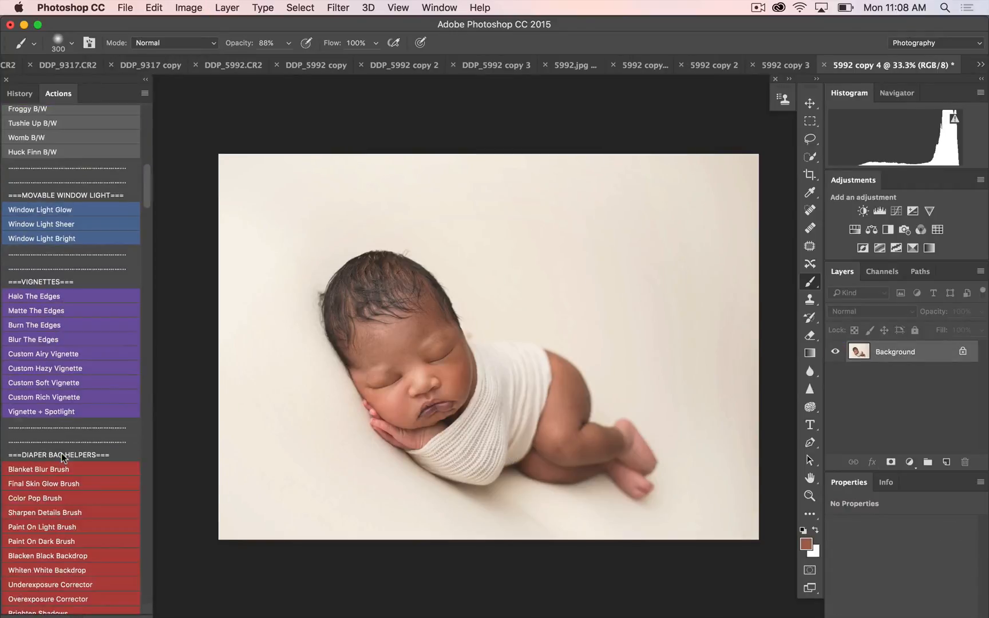
scroll(46, 446, up, 3)
scroll(47, 483, down, 10)
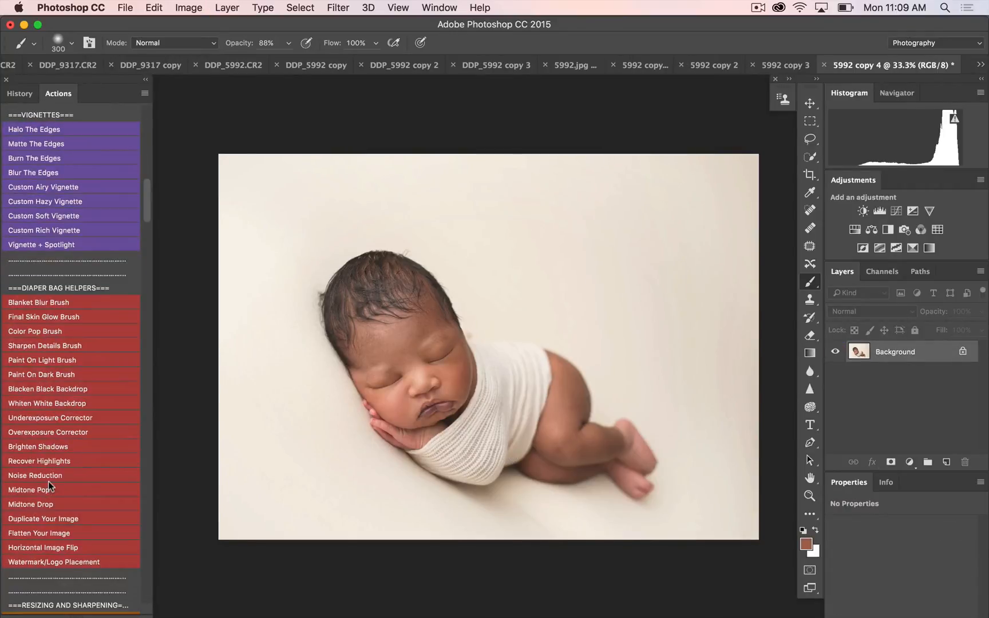
scroll(48, 482, down, 5)
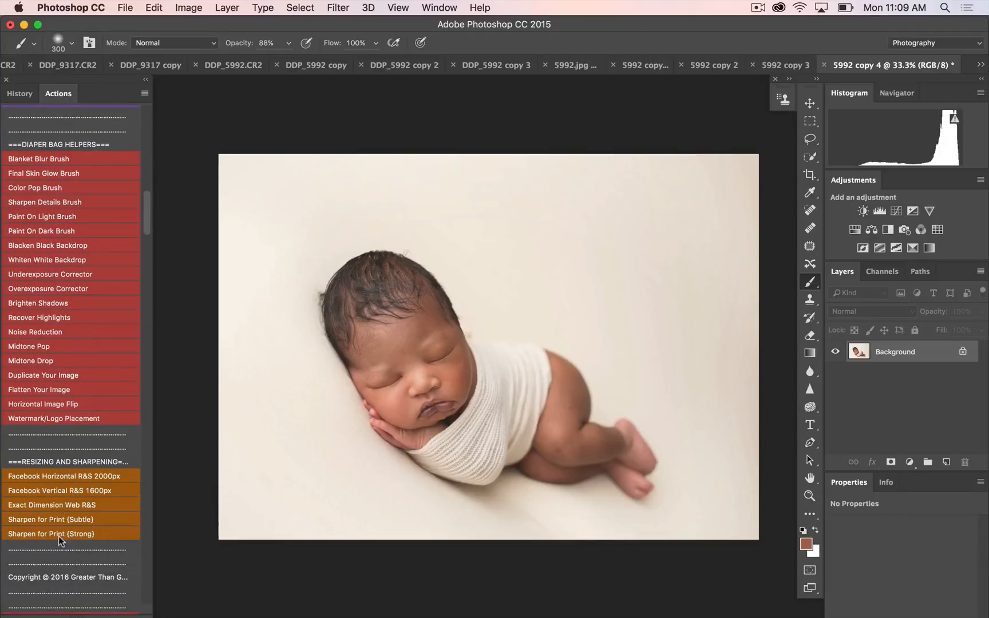
click(64, 519)
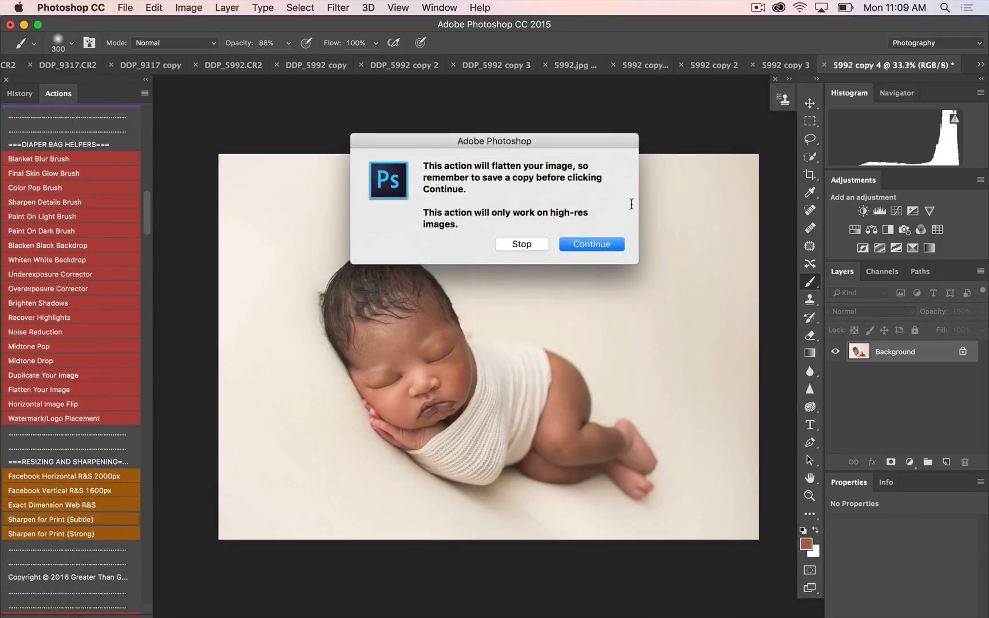
click(603, 243)
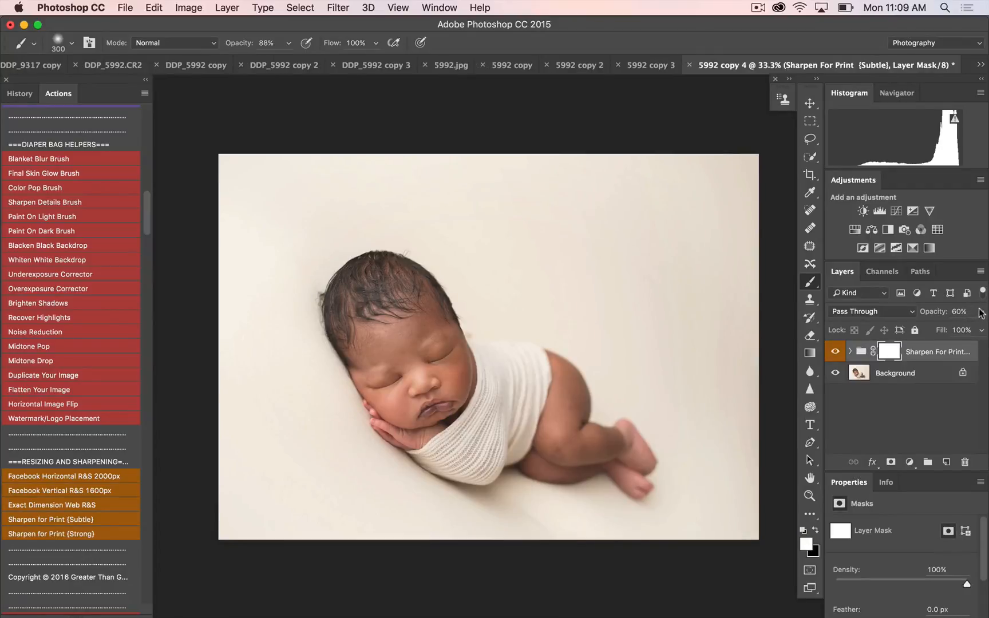
Step: Lower the Sharpen For Print {Subtle} group's opacity and merge all visible layers into the Background
click(981, 311)
drag(965, 331, 938, 331)
key(shift+super+e)
Step: Compare the 5992 copy 4 history snapshot with the last Merge Visible state at 66.7% and 50% zoom, ending on the retouched state
key(super+equal)
key(super+equal)
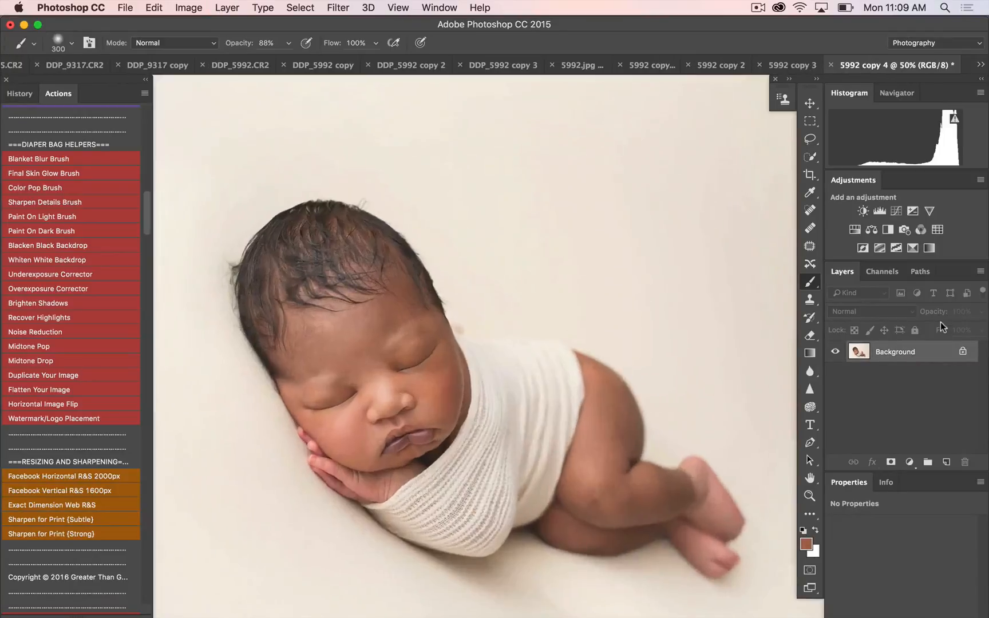
click(20, 93)
scroll(80, 132, up, 10)
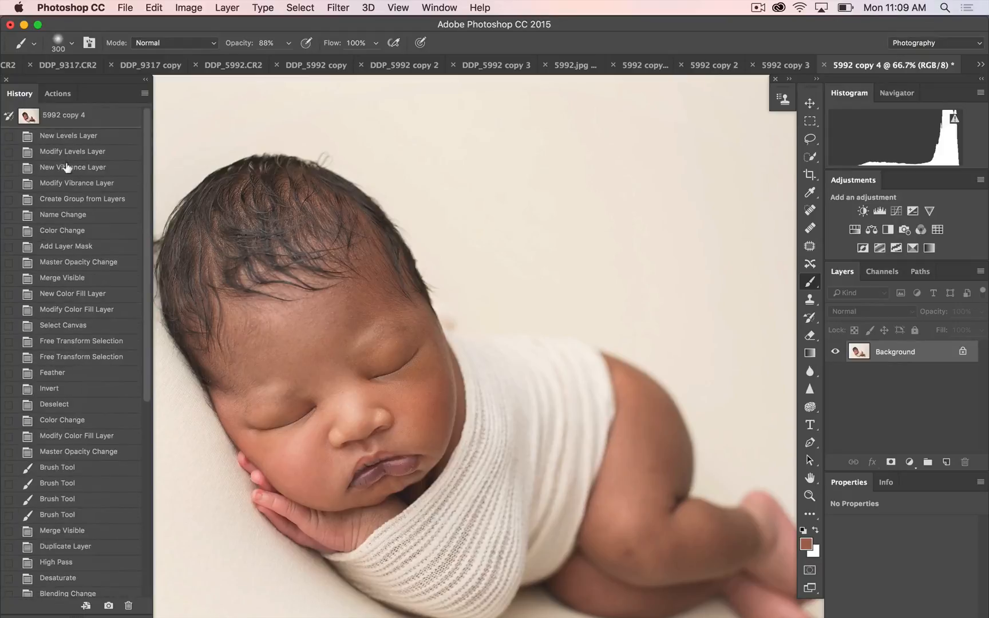
click(85, 117)
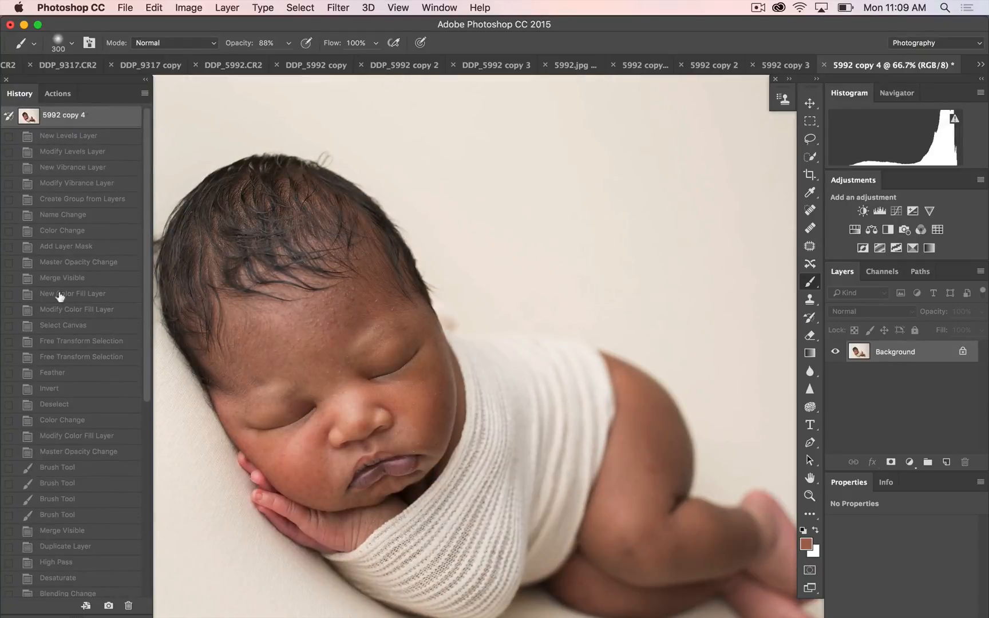
scroll(69, 400, down, 10)
click(71, 591)
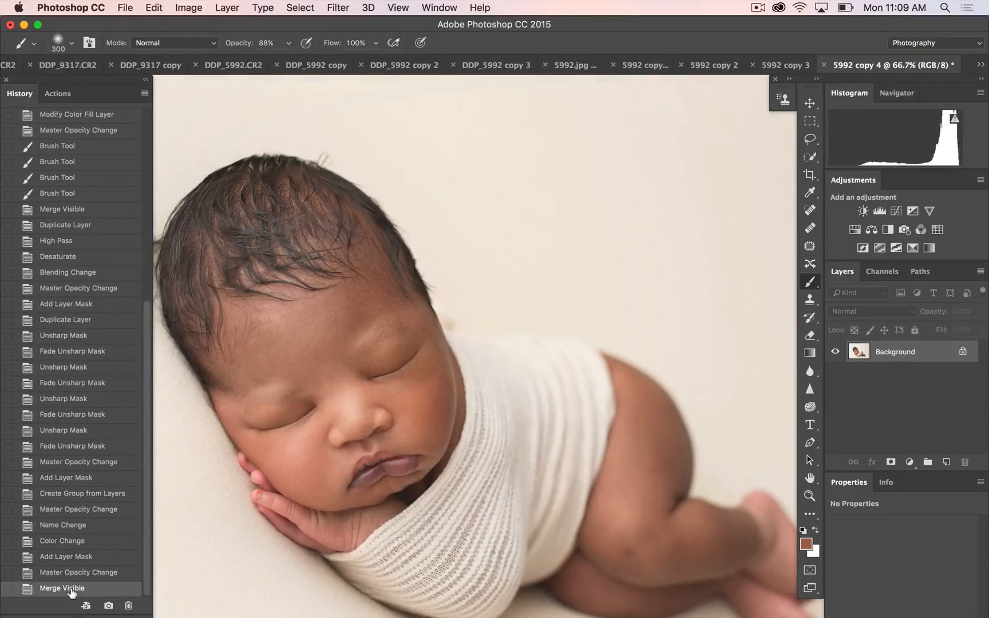
key(super+minus)
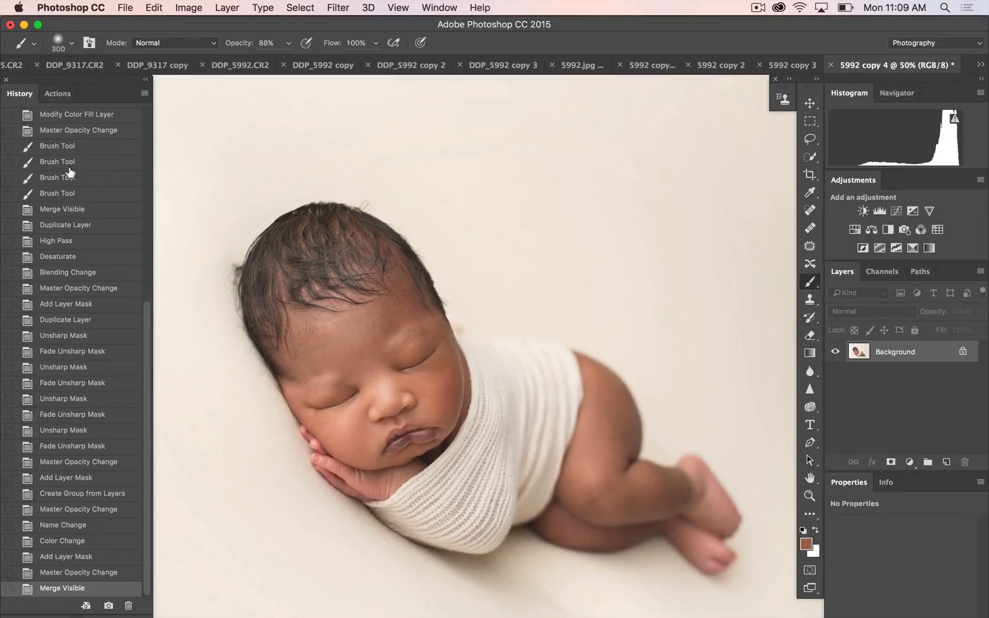
scroll(69, 172, up, 15)
click(68, 117)
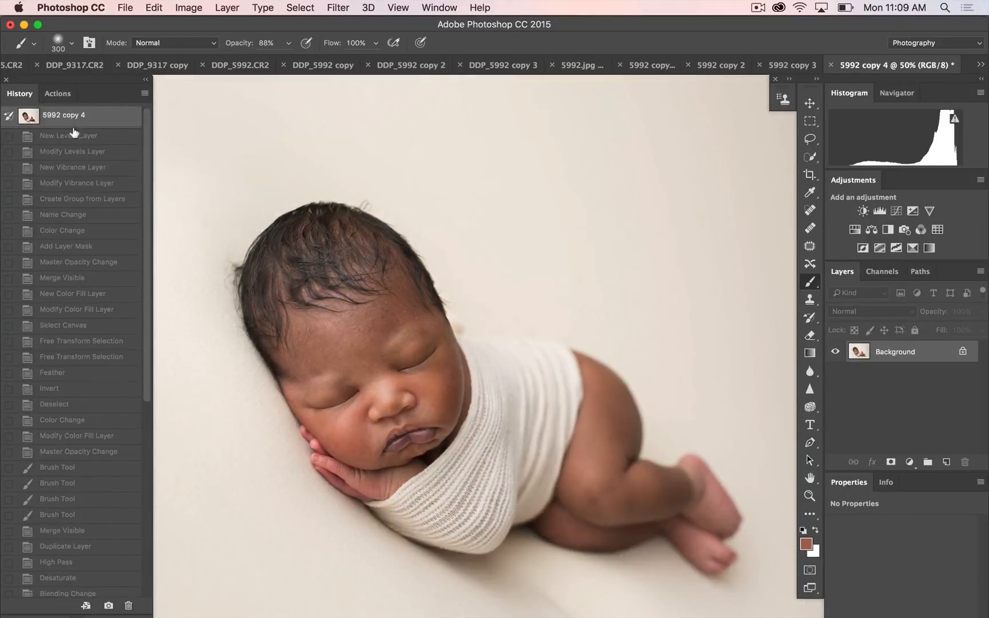
scroll(72, 416, down, 10)
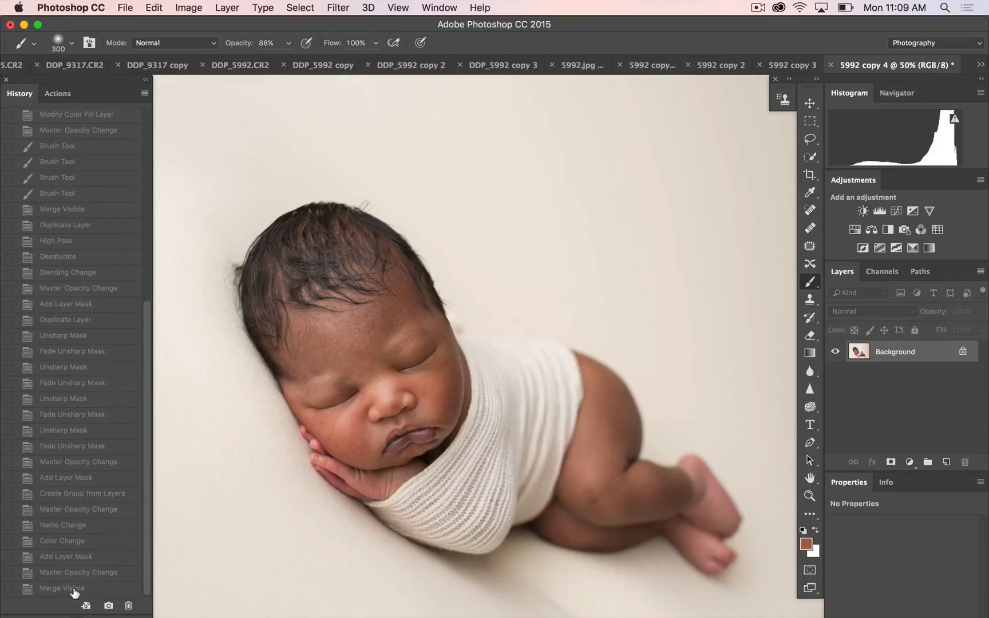
click(75, 589)
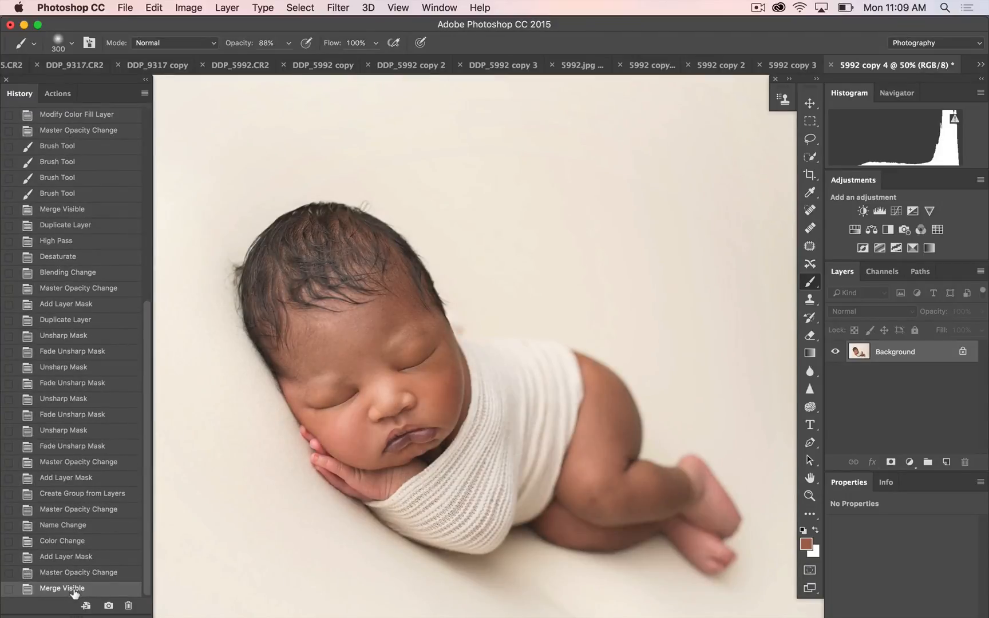
key(super+minus)
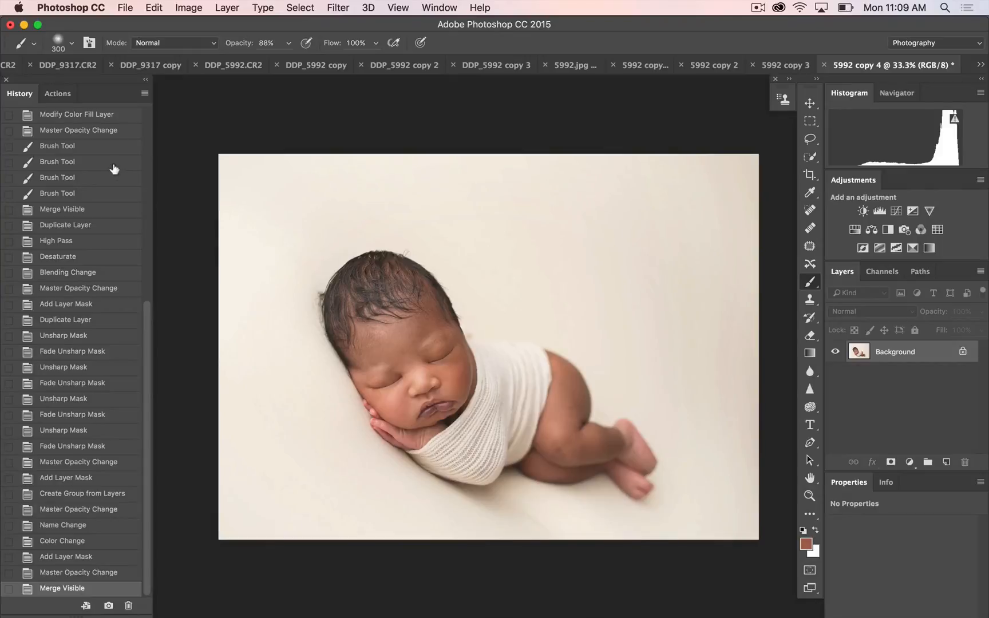
click(58, 94)
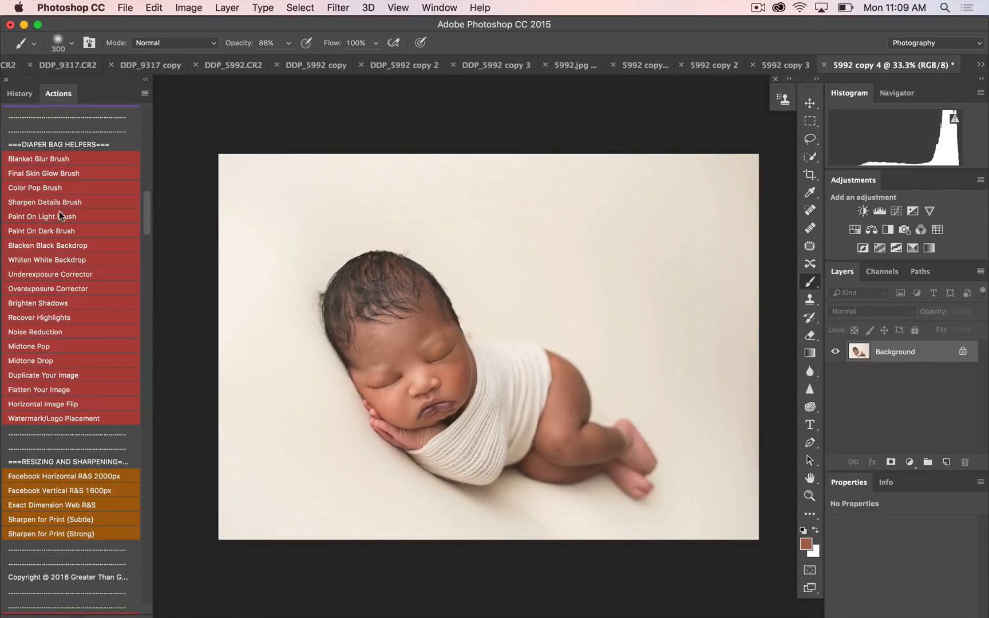
scroll(59, 215, up, 10)
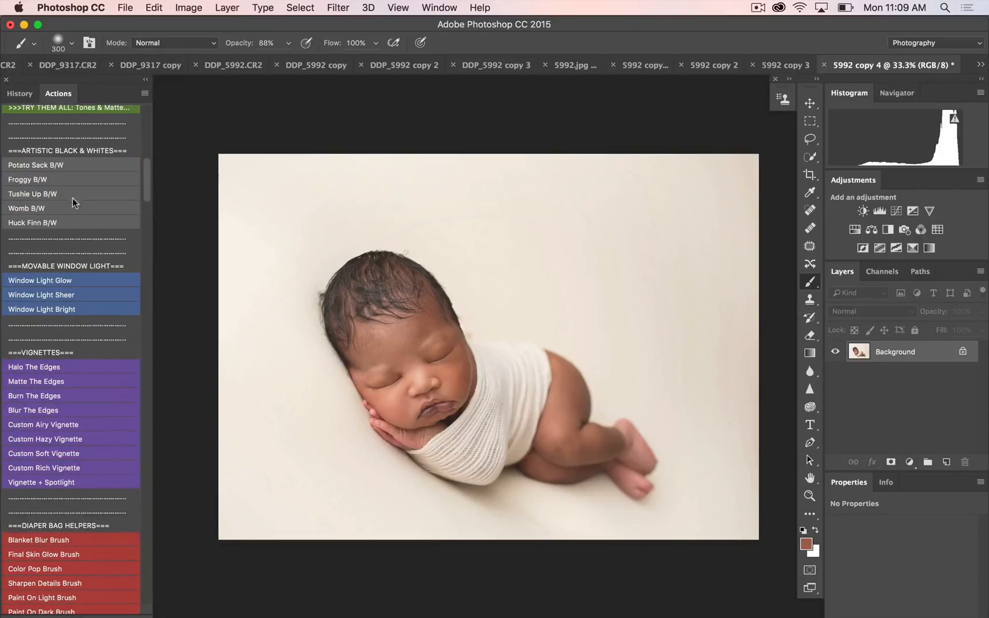
scroll(72, 198, up, 10)
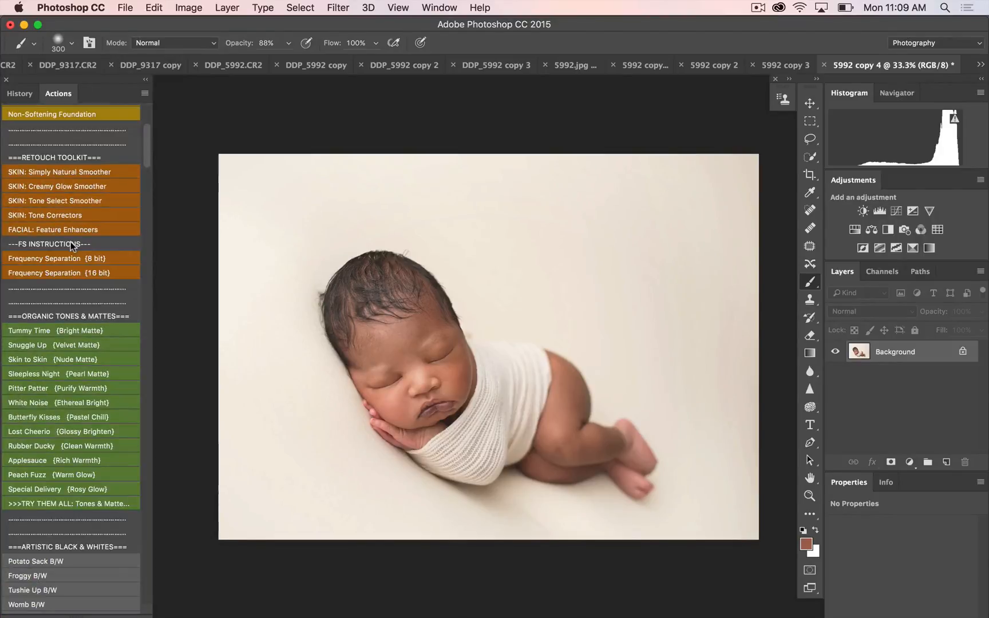
scroll(70, 243, up, 1)
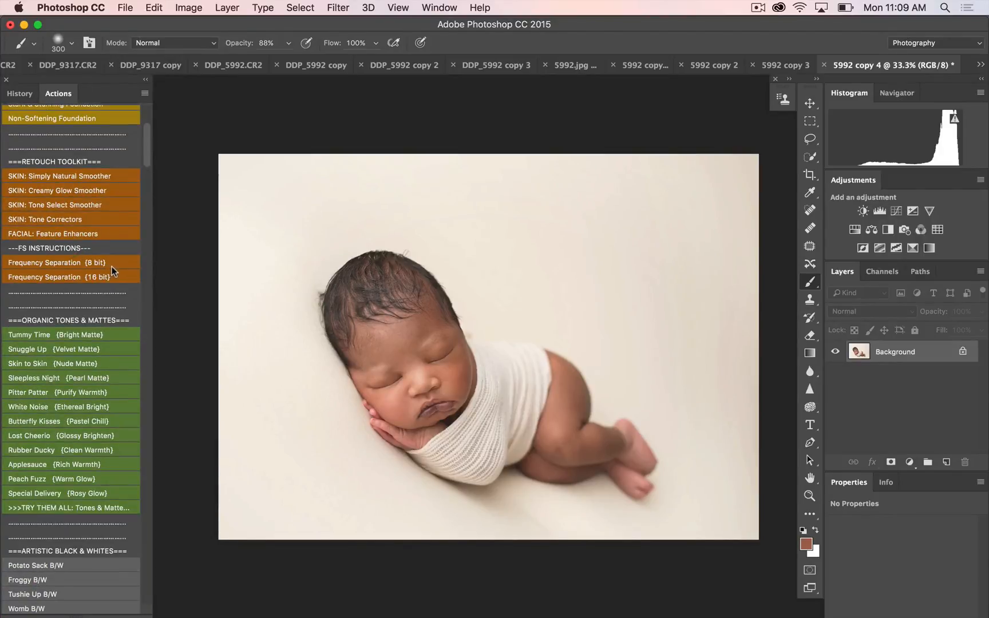